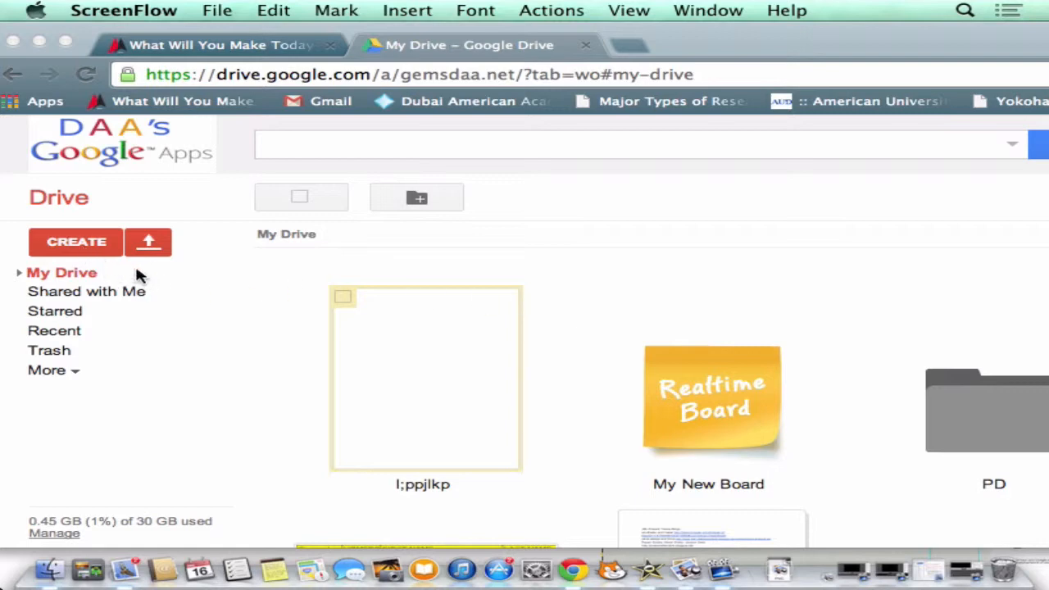
# Create a new blank spreadsheet in Google Drive.
pyautogui.click(94, 246)
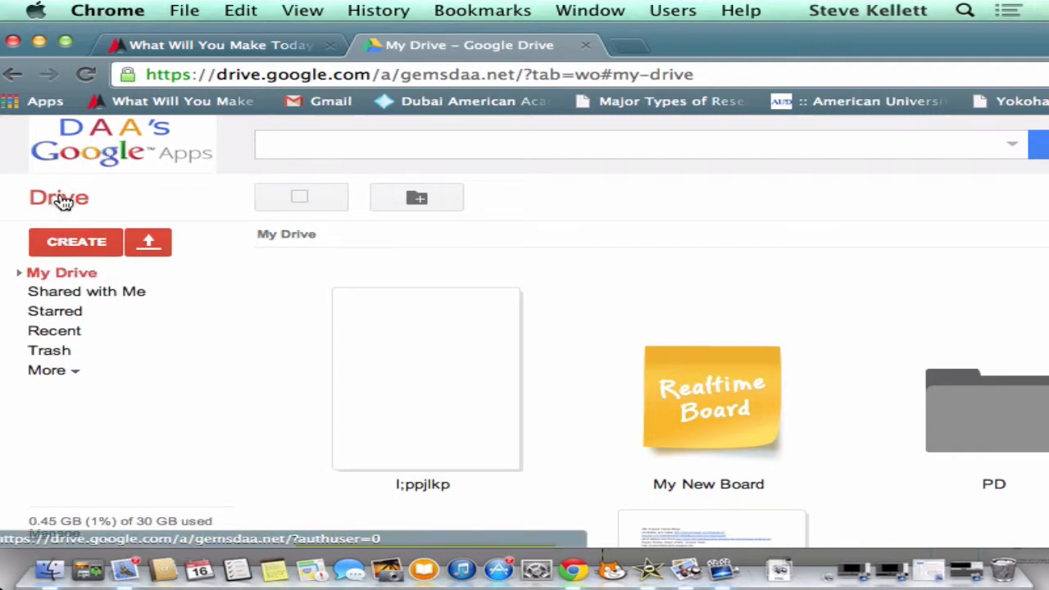
pyautogui.click(88, 243)
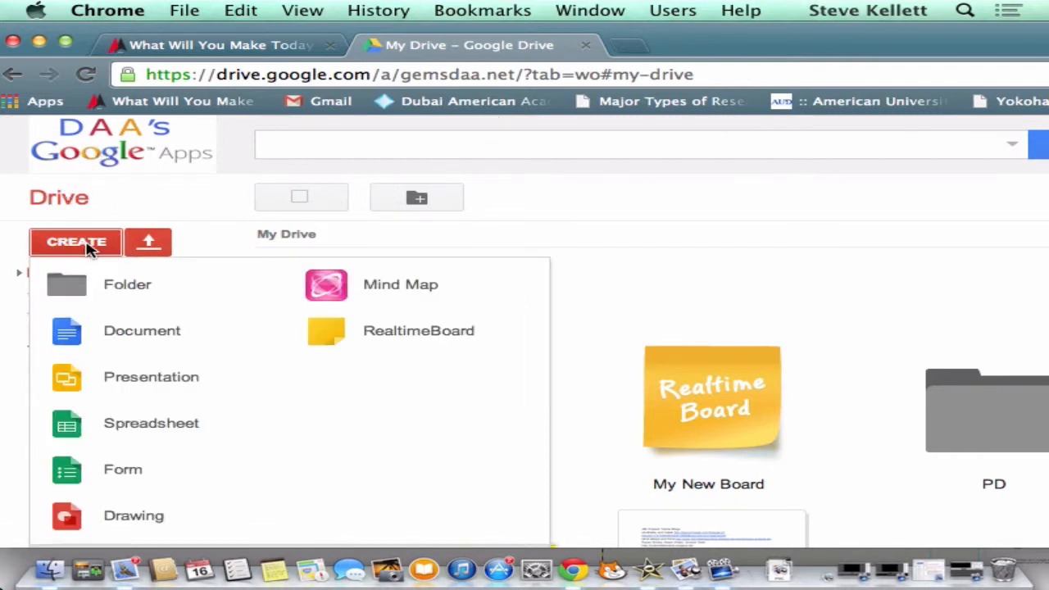
pyautogui.click(127, 432)
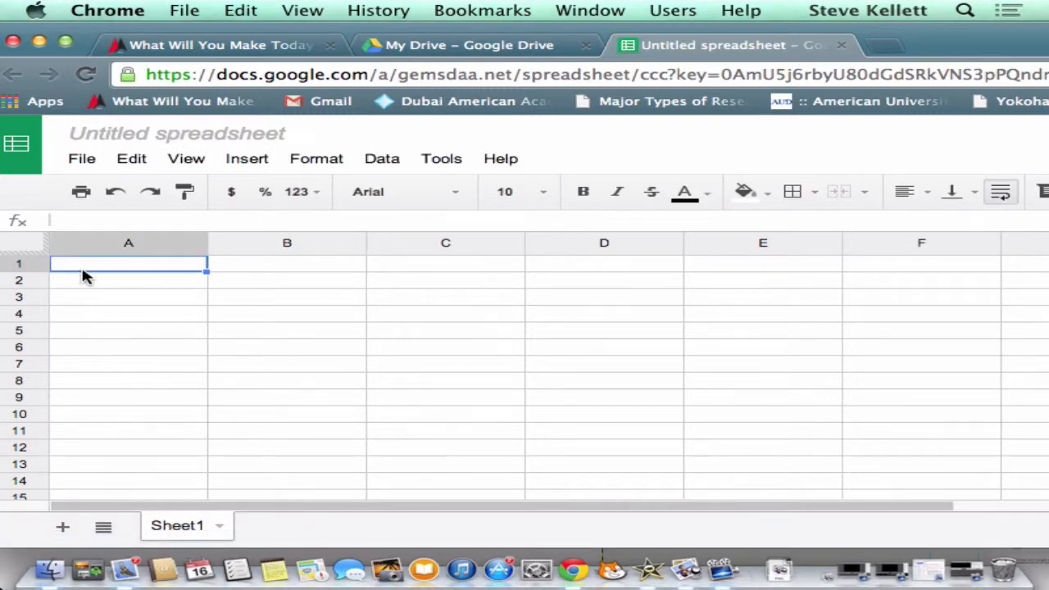
# Merge cells A1 through F1 and enter the owner's first name in possessive form followed by "Million Dollar Project" as the title.
pyautogui.moveTo(82, 268)
pyautogui.mouseDown()
pyautogui.moveTo(514, 278)
pyautogui.moveTo(875, 271)
pyautogui.mouseUp()
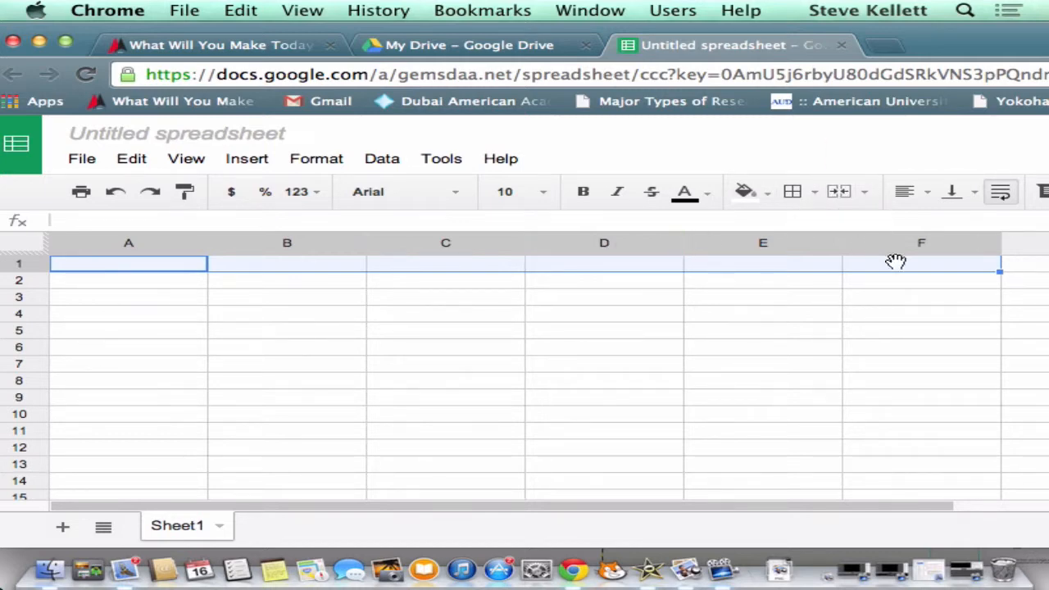
pyautogui.click(843, 194)
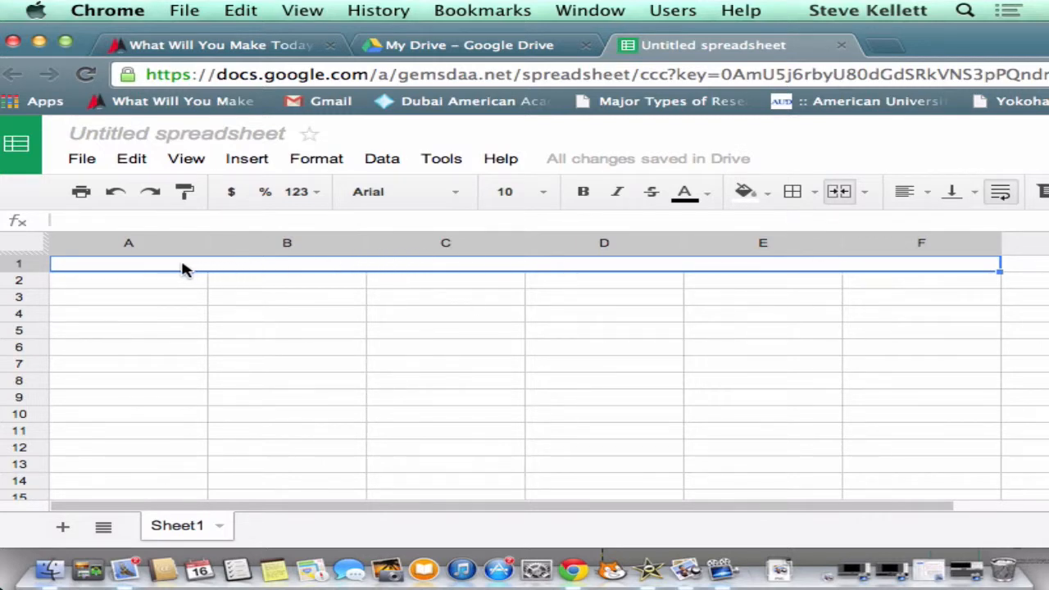
pyautogui.doubleClick(136, 271)
pyautogui.write('Steve')
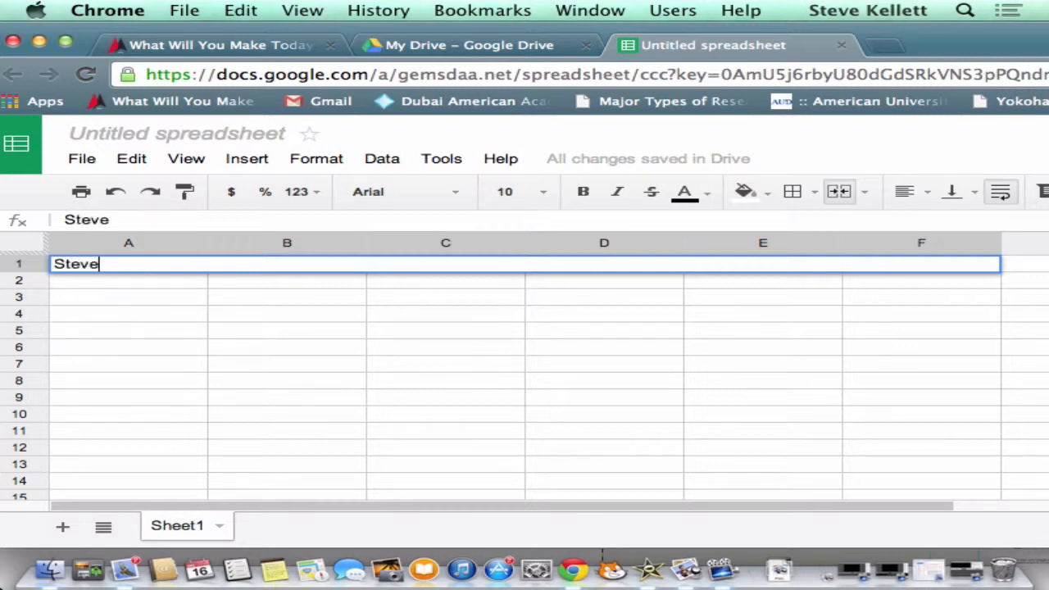
pyautogui.write("'s Millio")
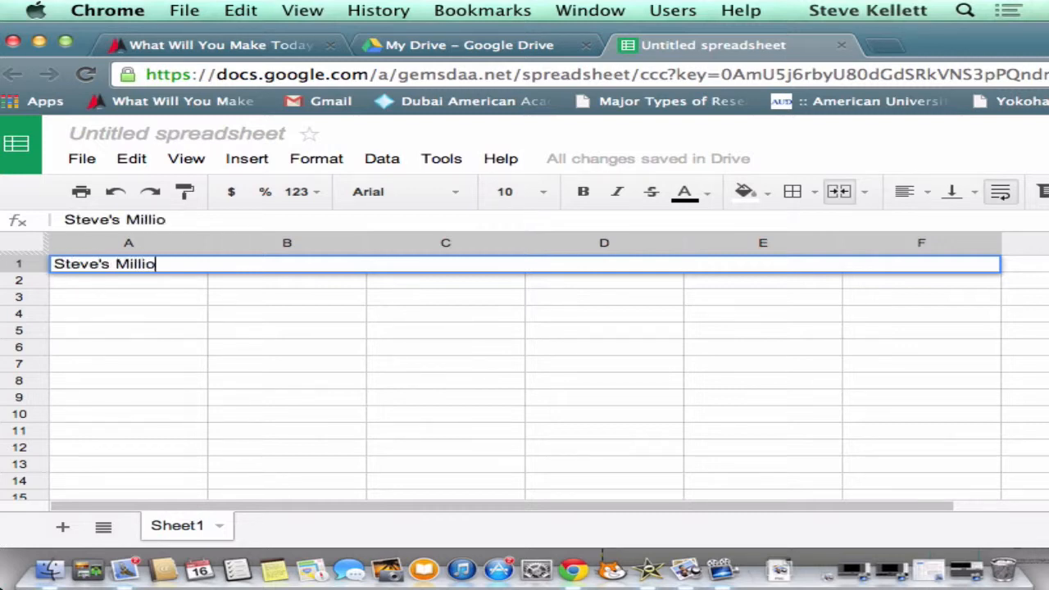
pyautogui.write('n Dollar Project')
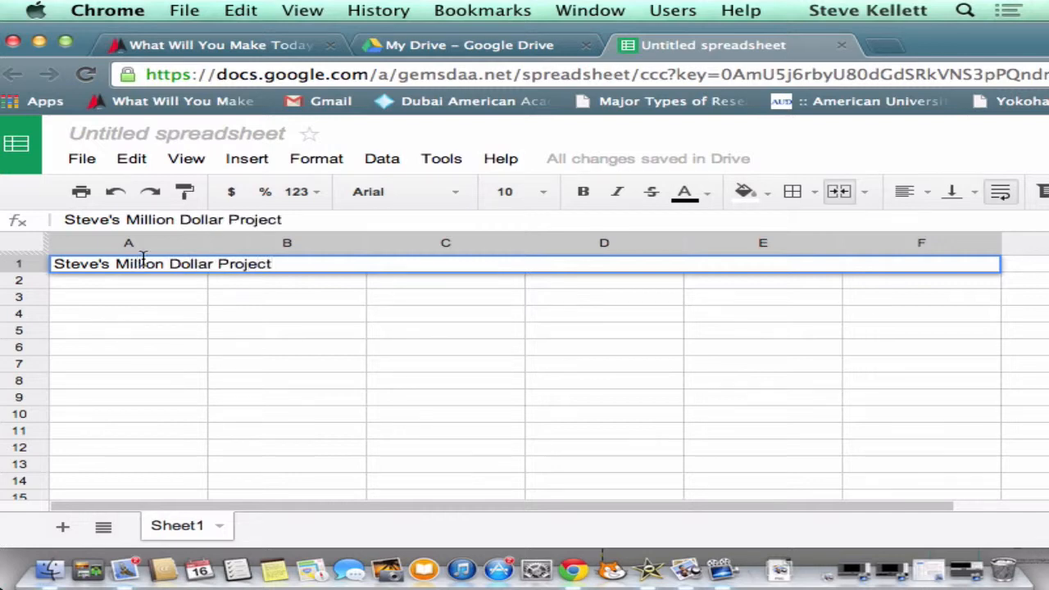
# Format the title in row 1 with font size 18, bold text and centre alignment.
pyautogui.moveTo(318, 262); pyautogui.dragTo(53, 264)
pyautogui.click(547, 196)
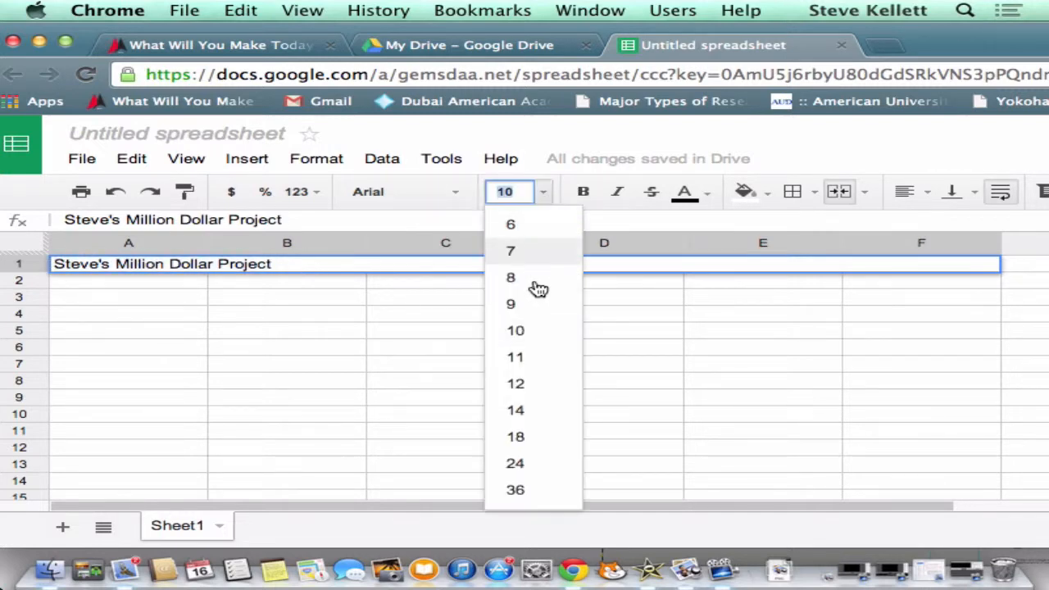
pyautogui.click(520, 435)
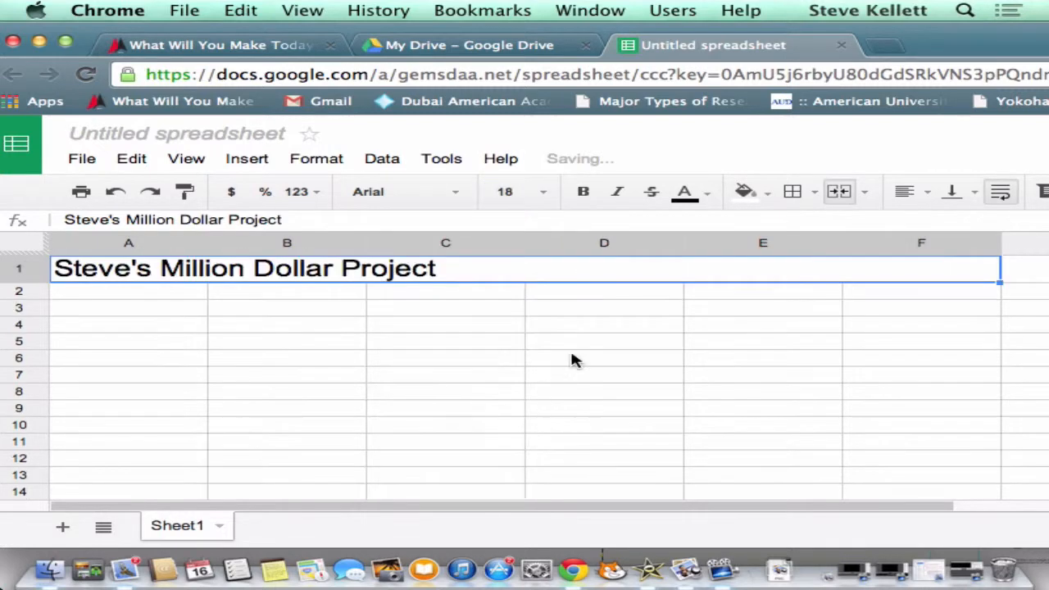
pyautogui.click(581, 191)
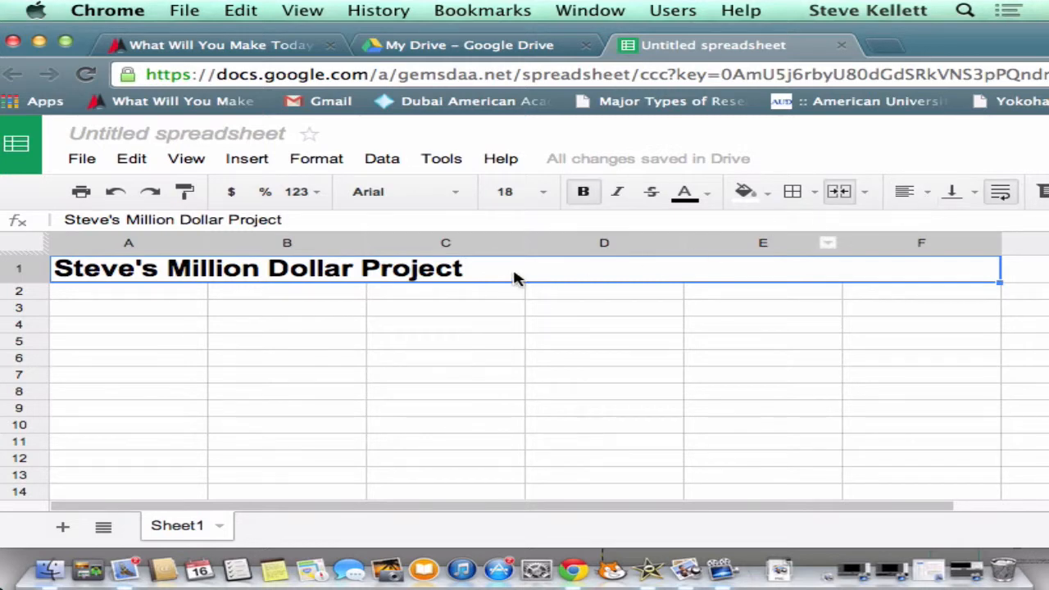
pyautogui.click(909, 192)
pyautogui.click(937, 223)
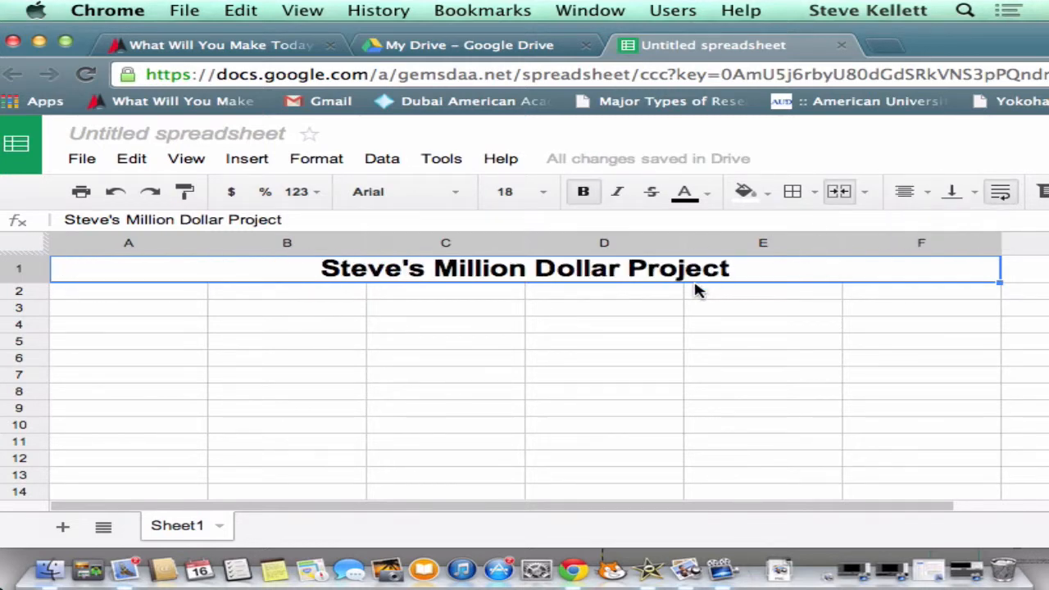
# Rename the spreadsheet with the owner's first name in possessive form followed by "Million Bucks".
pyautogui.click(123, 134)
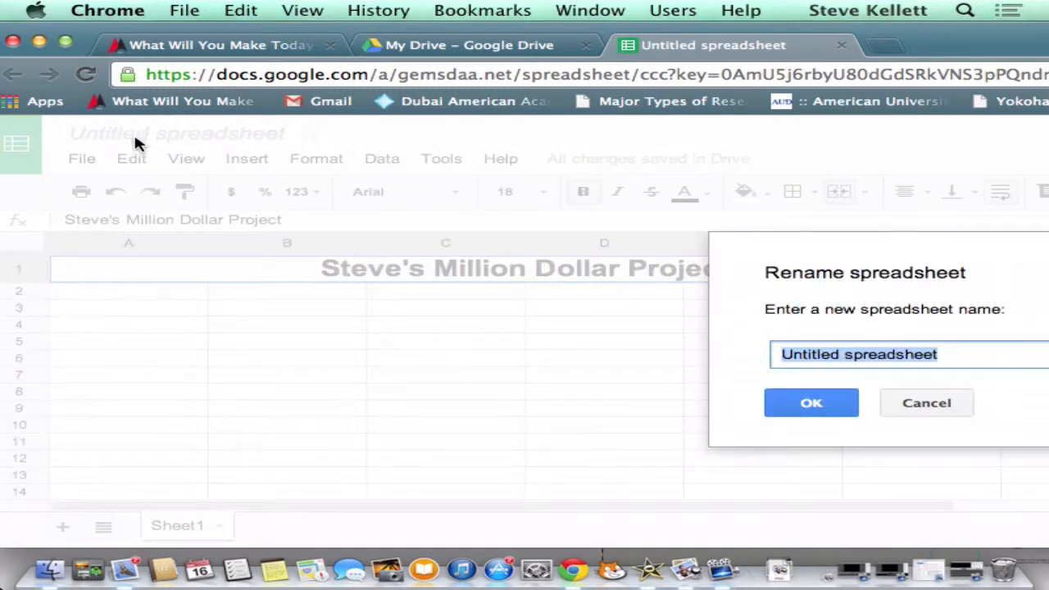
pyautogui.moveTo(908, 251); pyautogui.dragTo(410, 237)
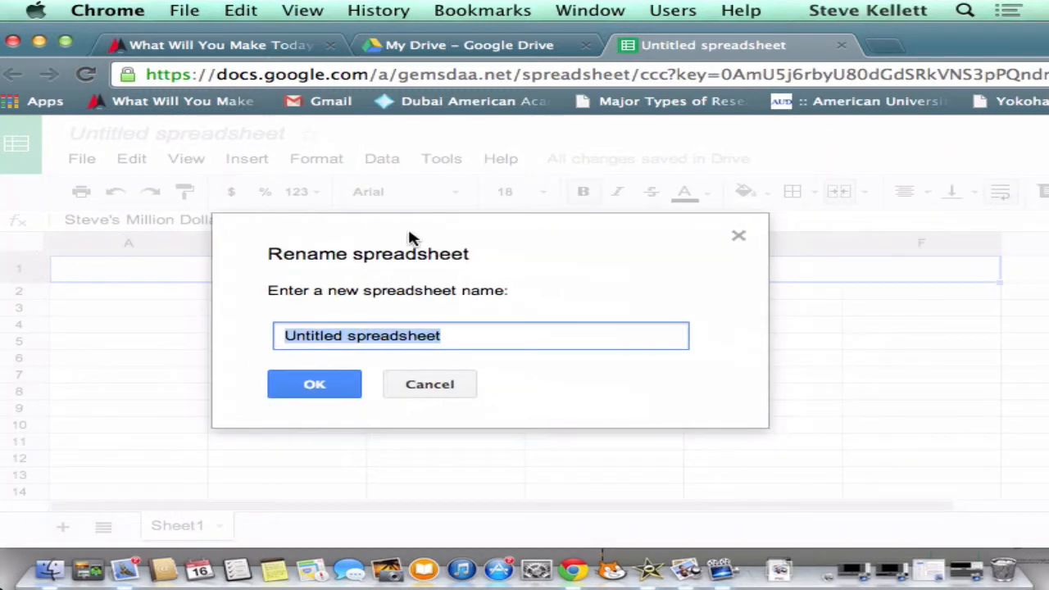
pyautogui.write('Steve')
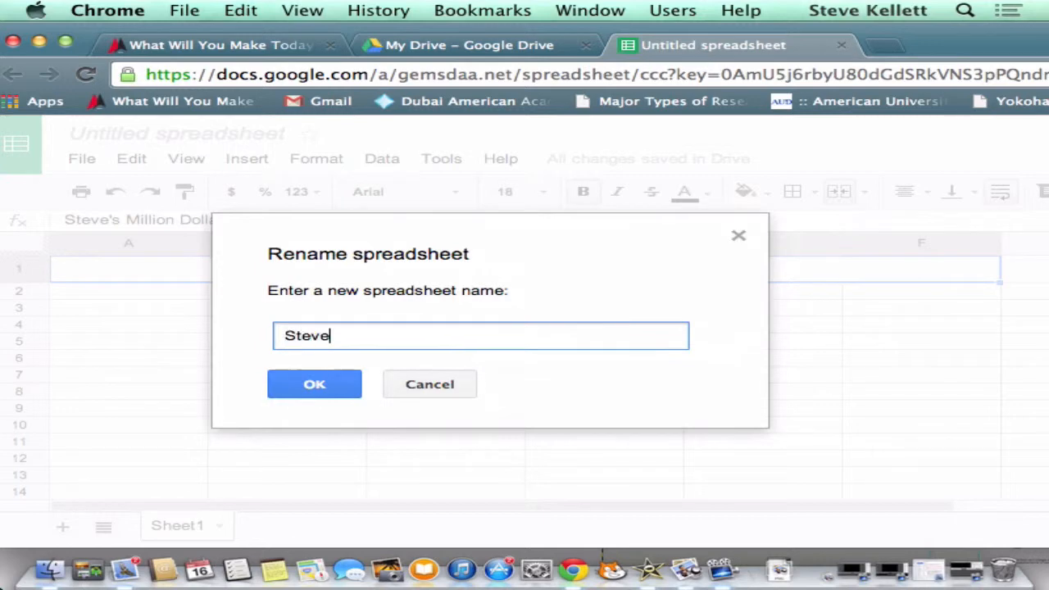
pyautogui.write("'s")
pyautogui.write('Million Bucks')
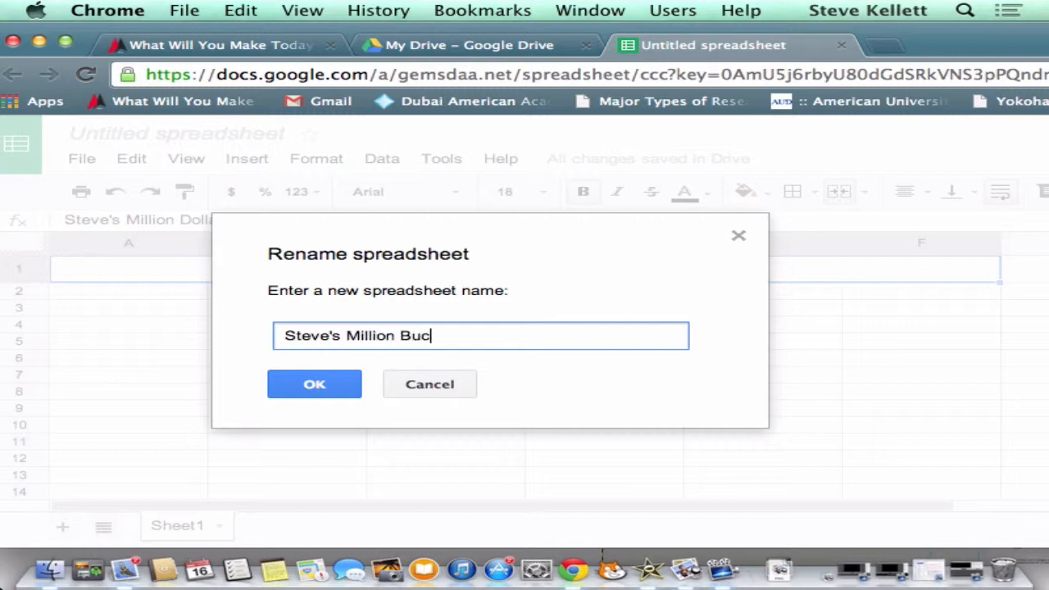
pyautogui.click(329, 385)
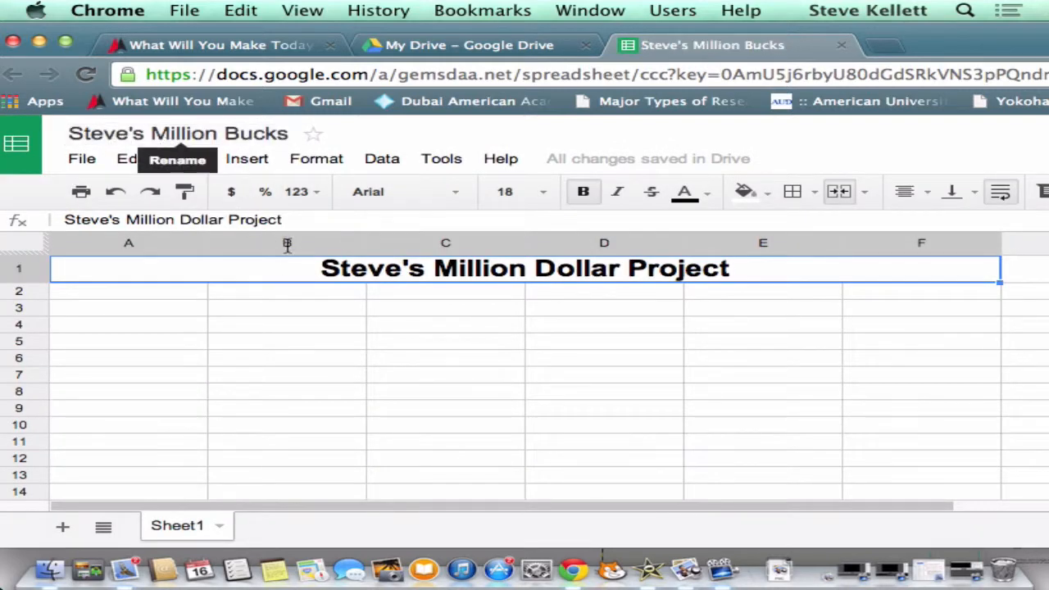
# Enter the column headings "Item", "Quantity" and "Item Cost" in cells A2, B2 and C2.
pyautogui.click(108, 297)
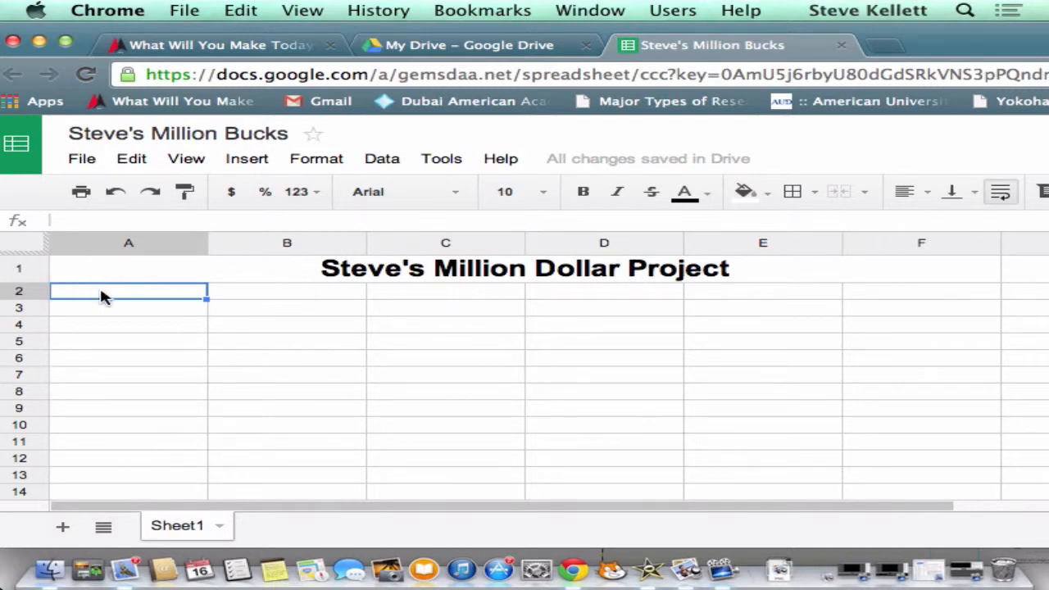
pyautogui.write('Item')
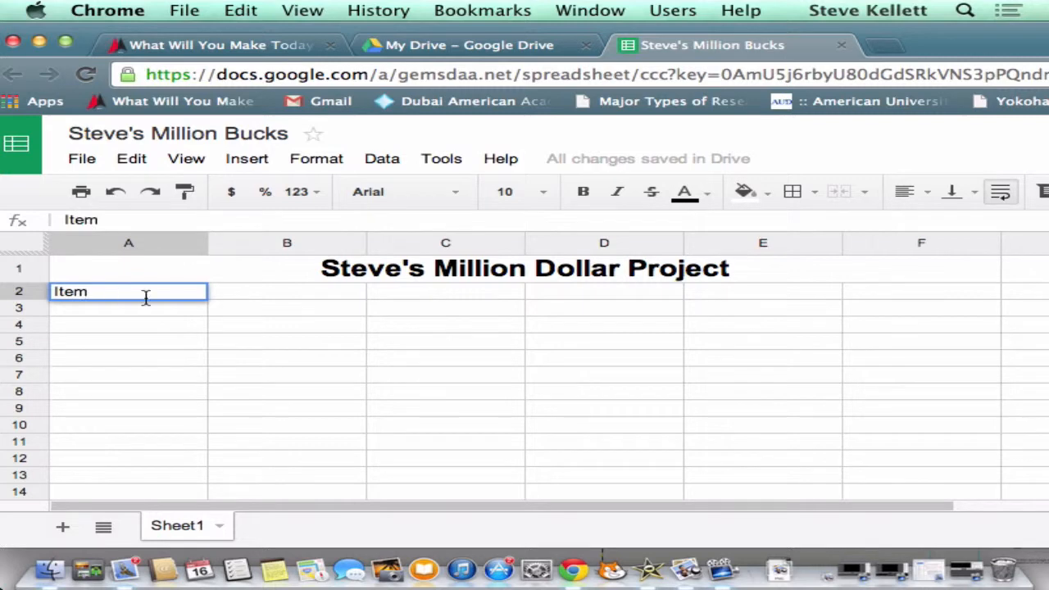
pyautogui.click(302, 300)
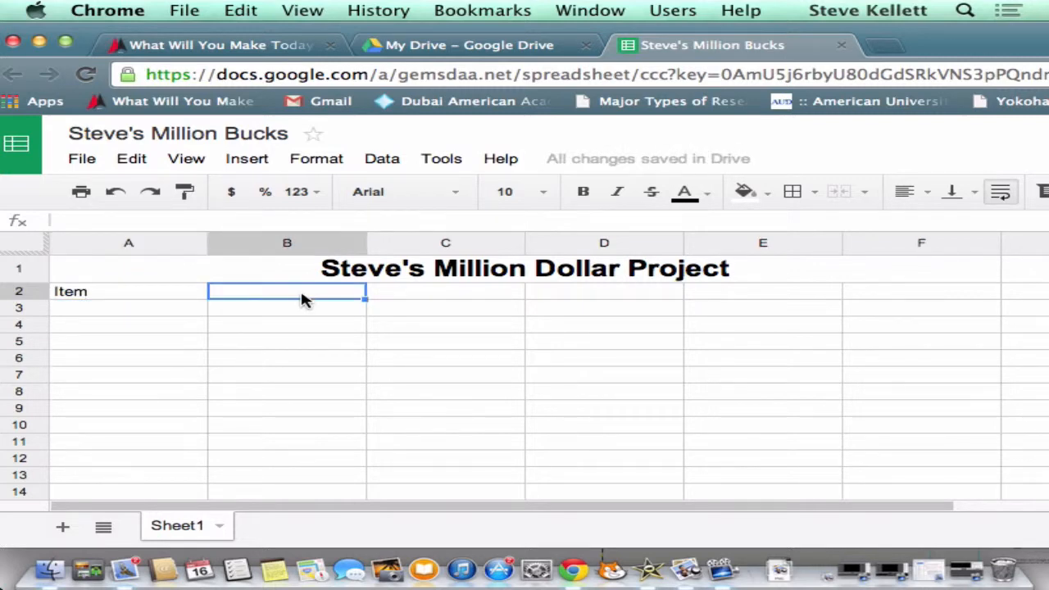
pyautogui.write('Quantity')
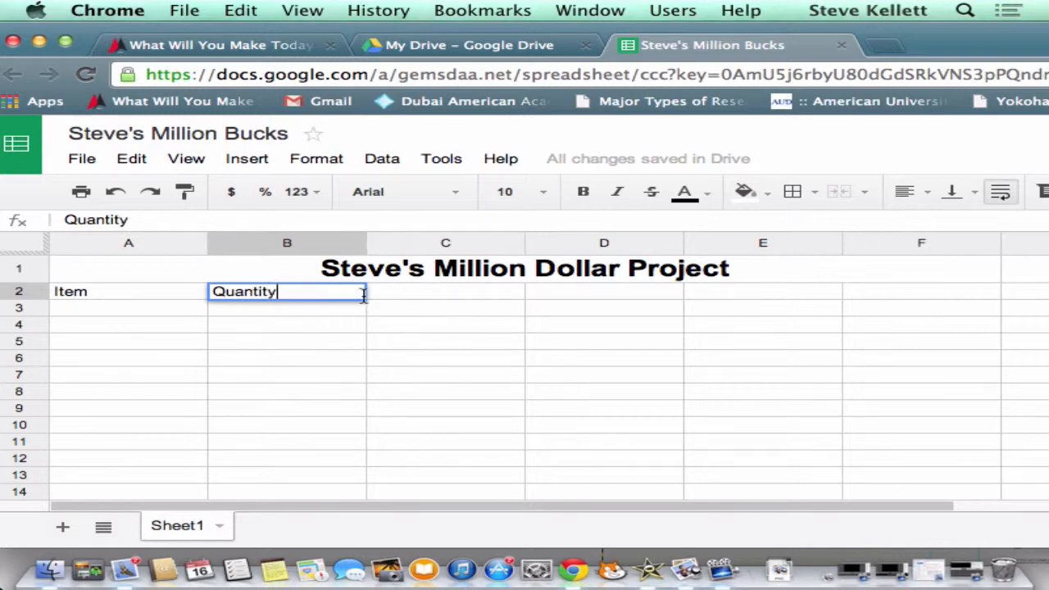
pyautogui.click(429, 300)
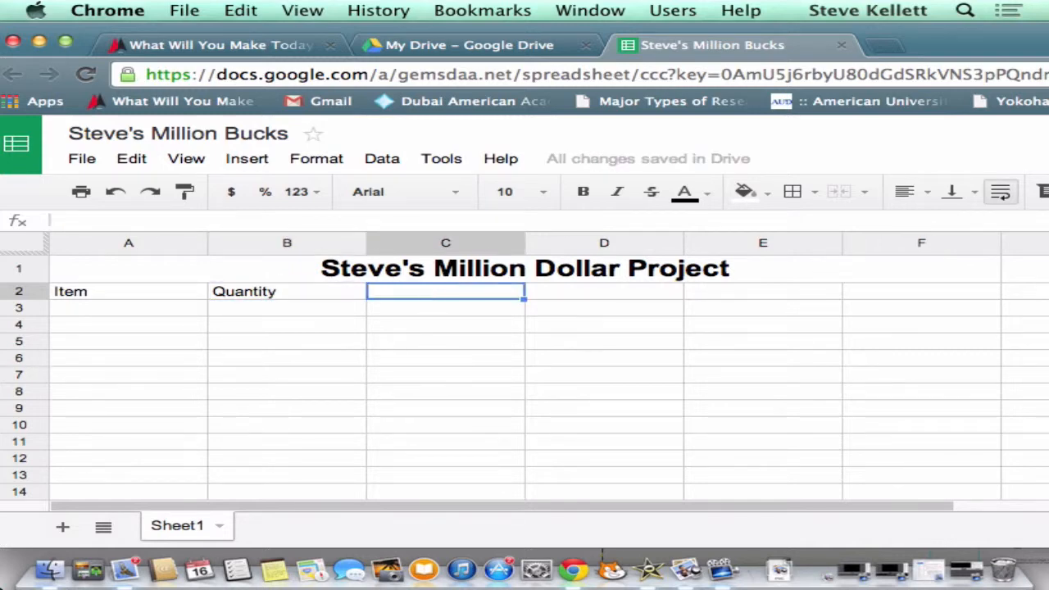
pyautogui.write('Item Cost')
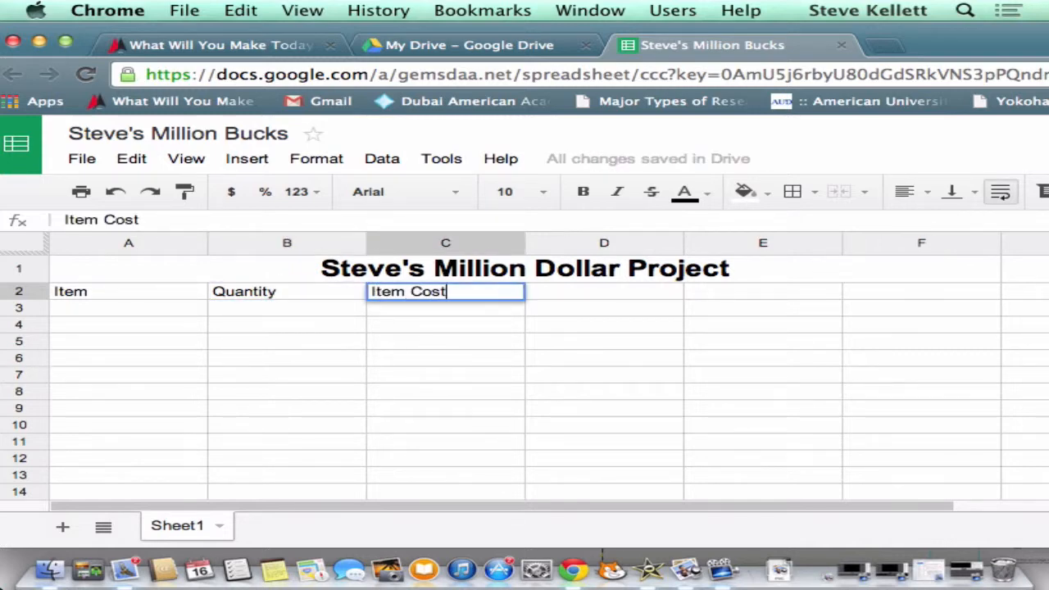
# Add the column headings "Total Cost" in cell D2 and "Running total" in cell E2.
pyautogui.click(588, 300)
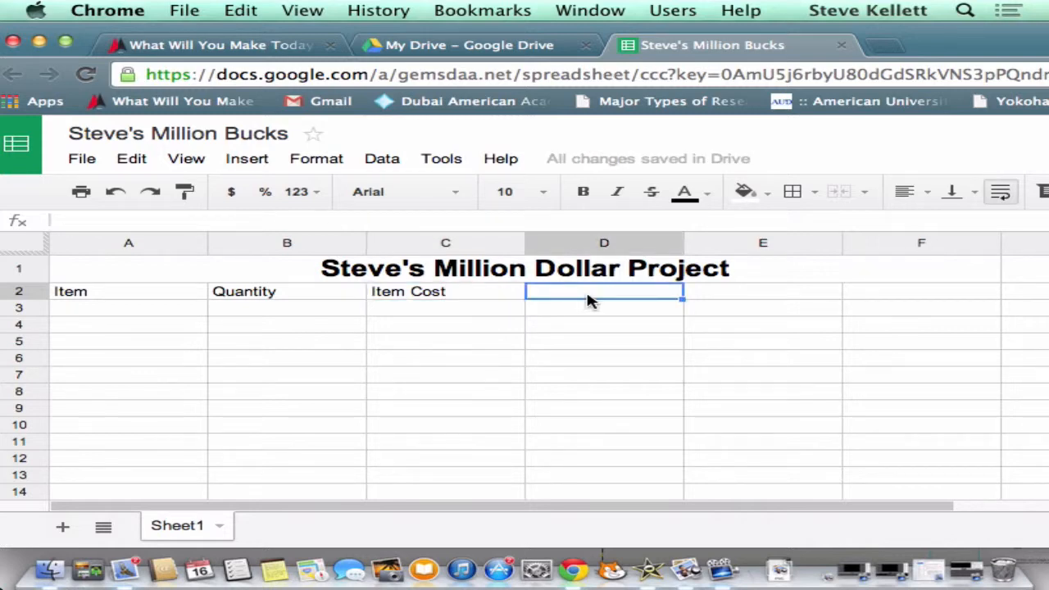
pyautogui.write('T')
pyautogui.press('BackSpace')
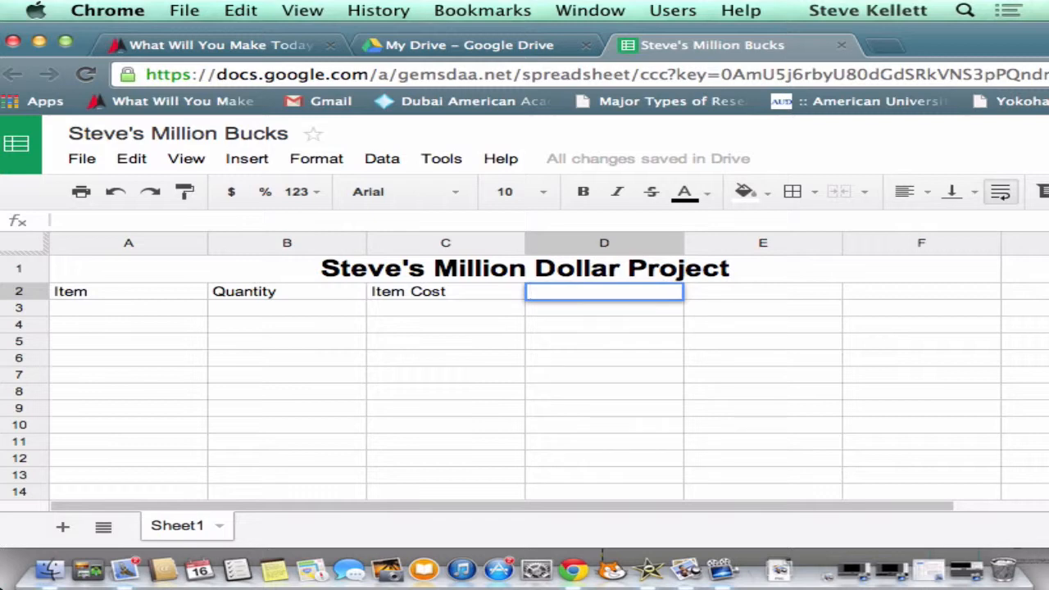
pyautogui.write('Total Cost')
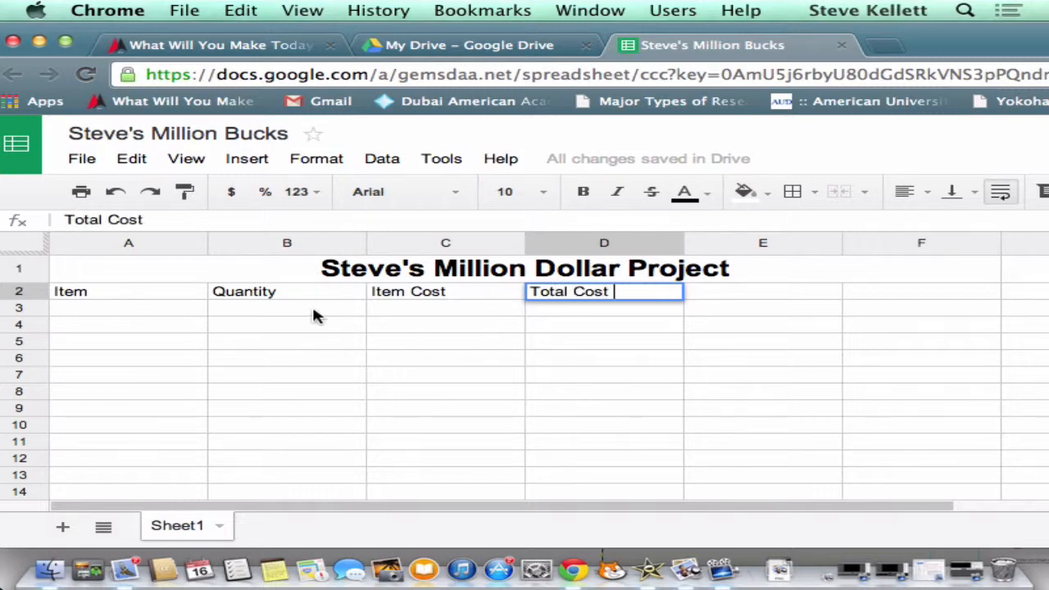
pyautogui.click(779, 293)
pyautogui.write('Ruun')
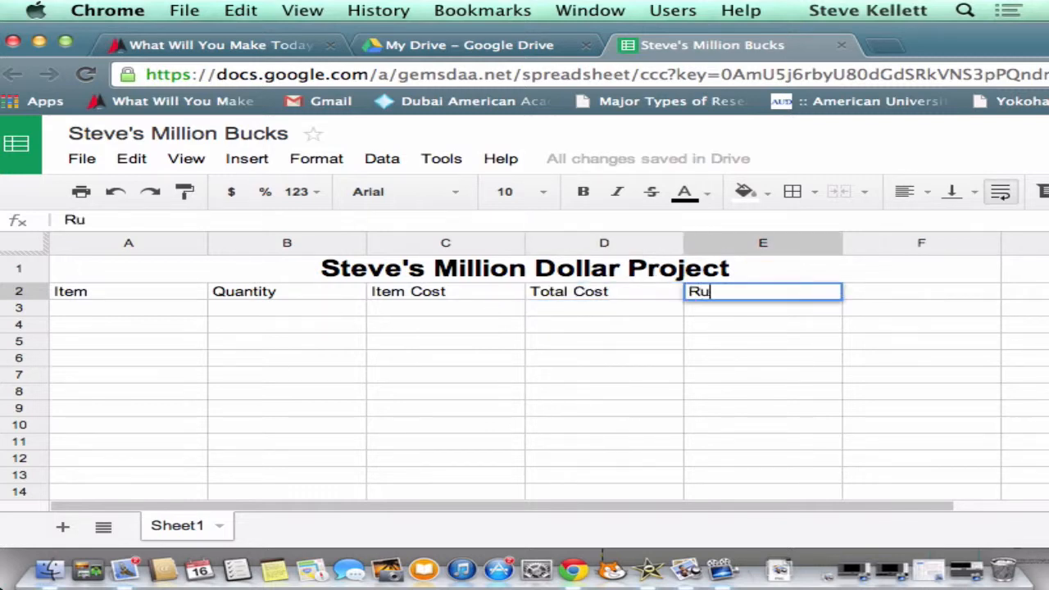
pyautogui.press('BackSpace')
pyautogui.press('BackSpace')
pyautogui.write('nning total')
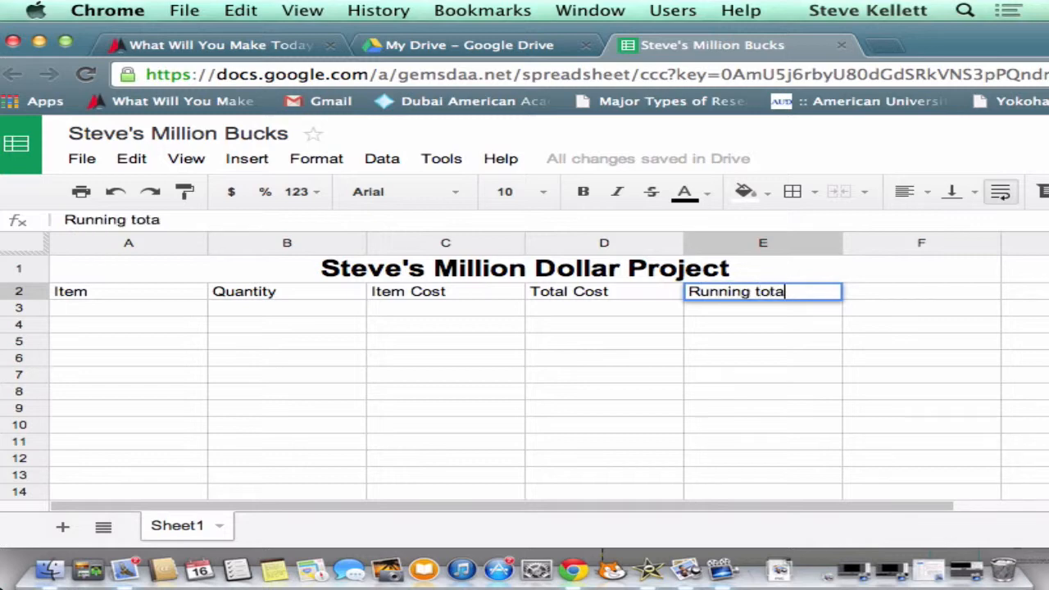
# Fill row 3 with the item "Hat", a quantity of 2 and an item cost of $20.
pyautogui.click(155, 315)
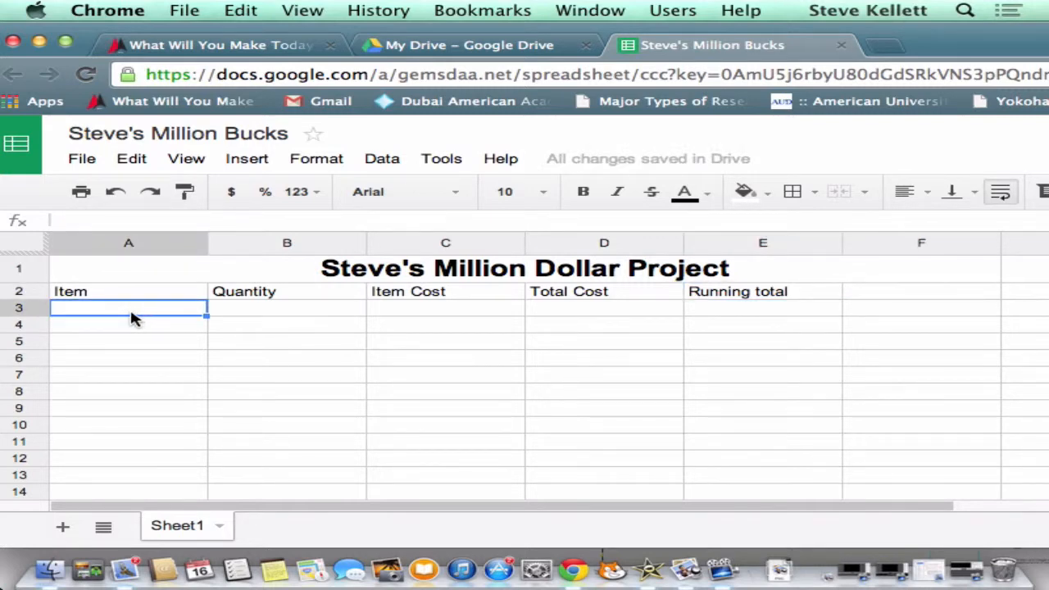
pyautogui.write('Hat')
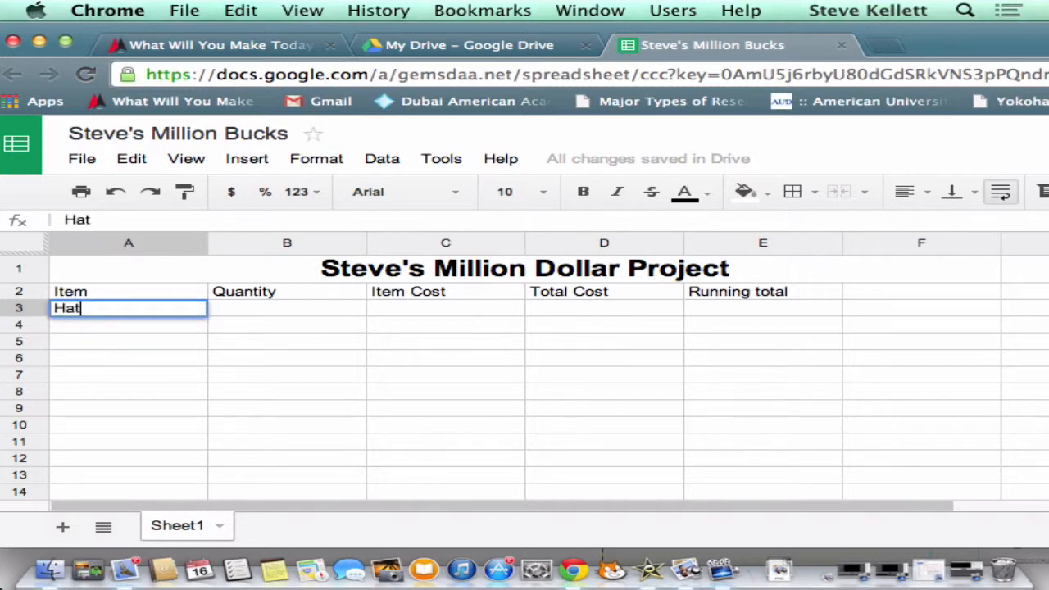
pyautogui.press('Tab')
pyautogui.write('2')
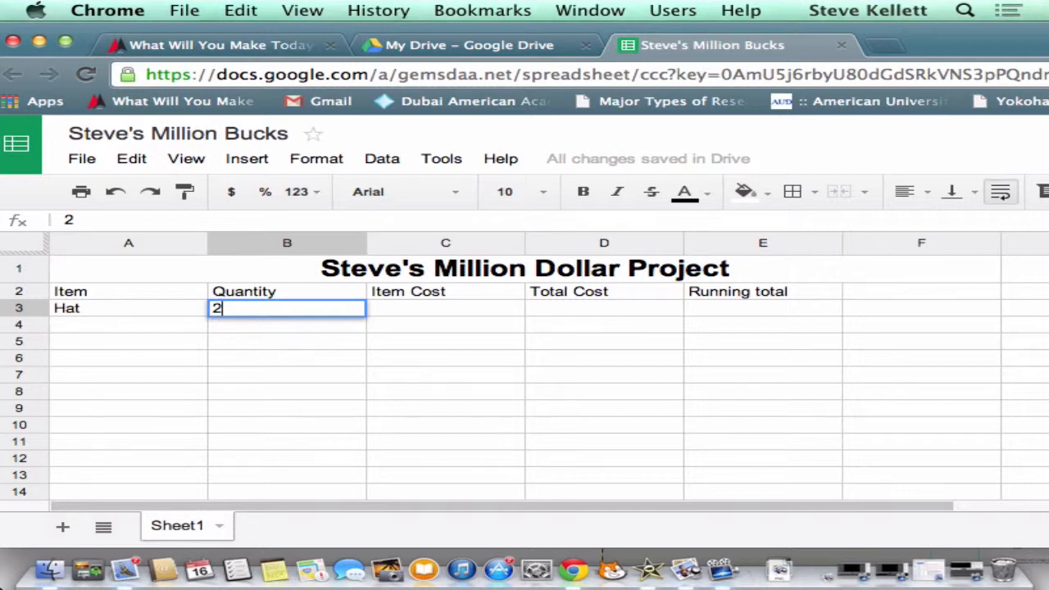
pyautogui.press('Tab')
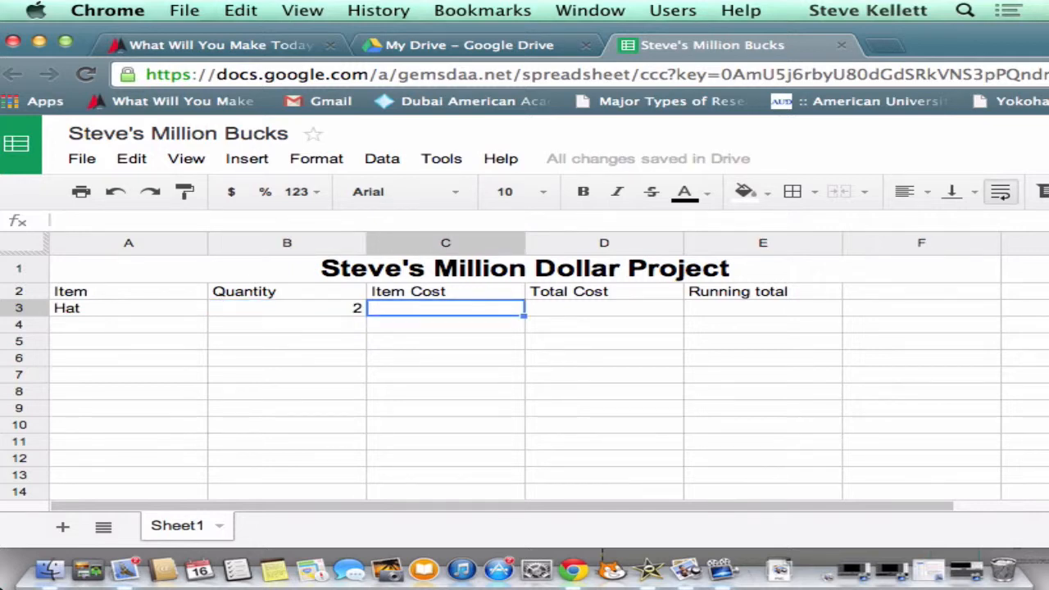
pyautogui.write('20')
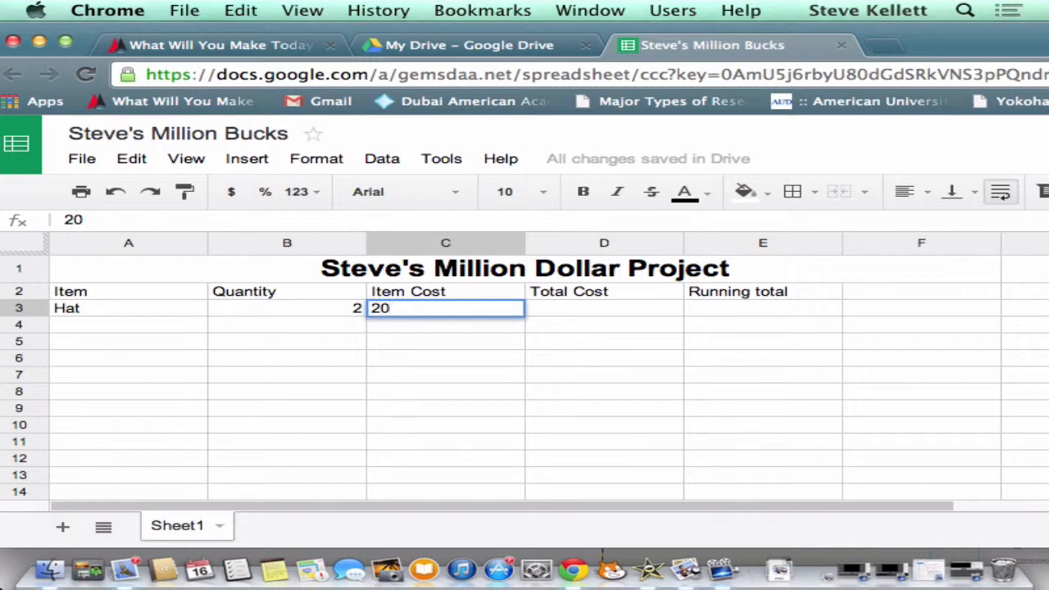
pyautogui.press('Left')
pyautogui.press('Right')
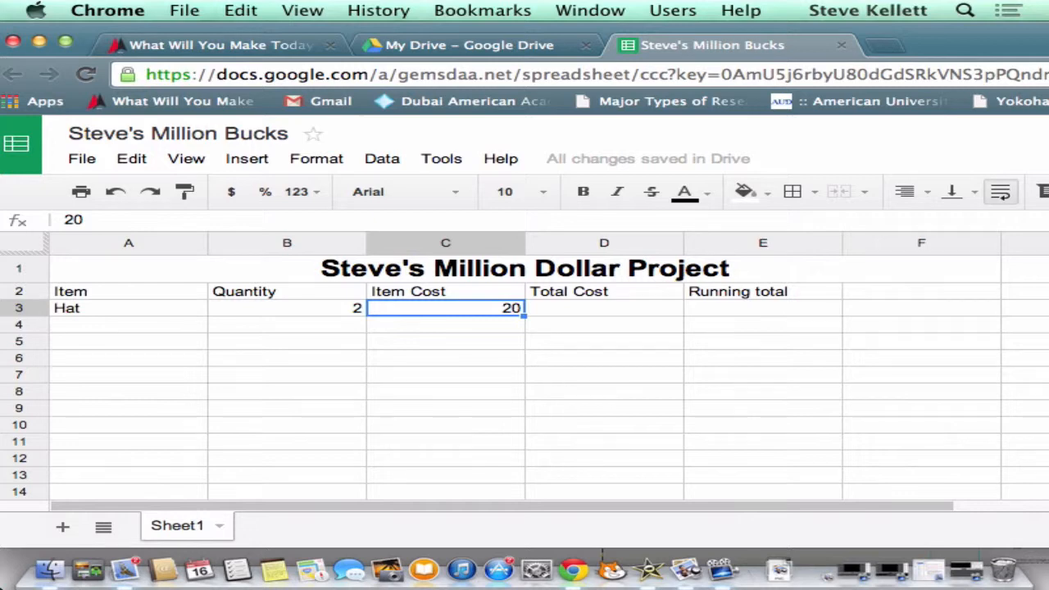
pyautogui.write('$20')
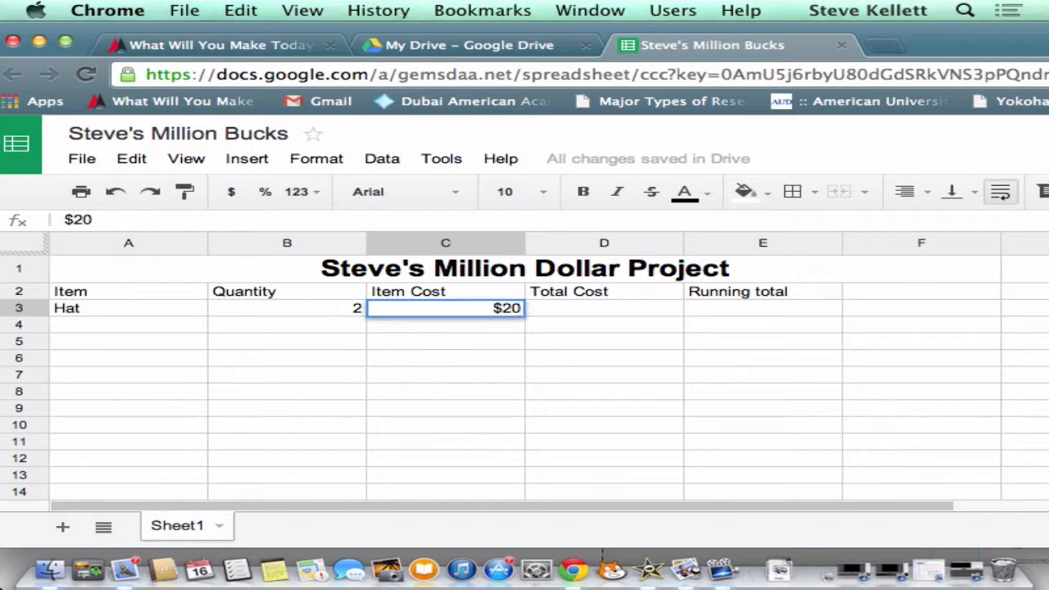
# Calculate the hat's total cost in cell D3 with the formula =PRODUCT(B3,C3).
pyautogui.press('Right')
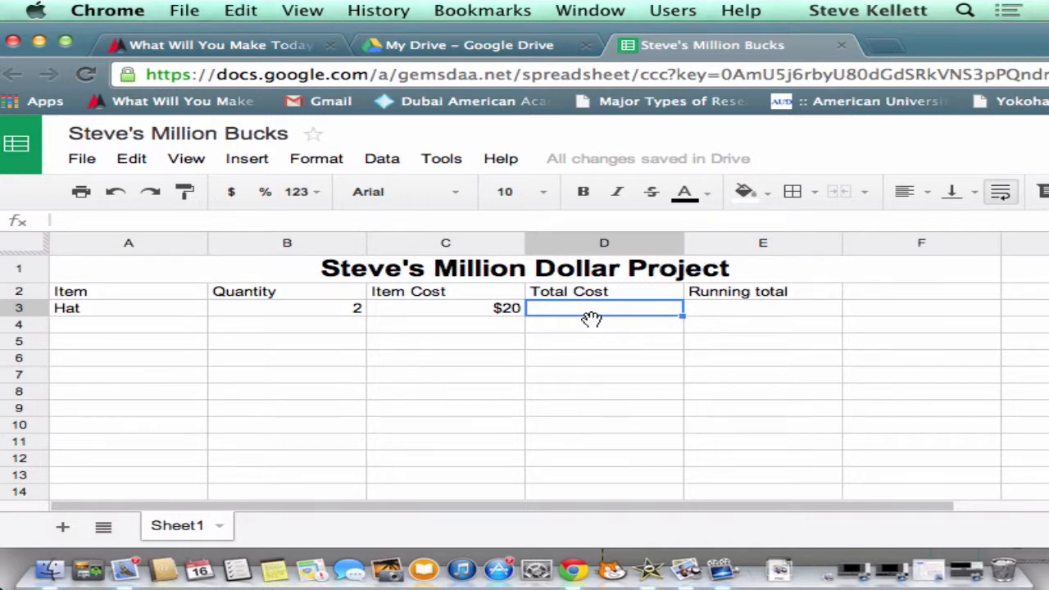
pyautogui.write('=')
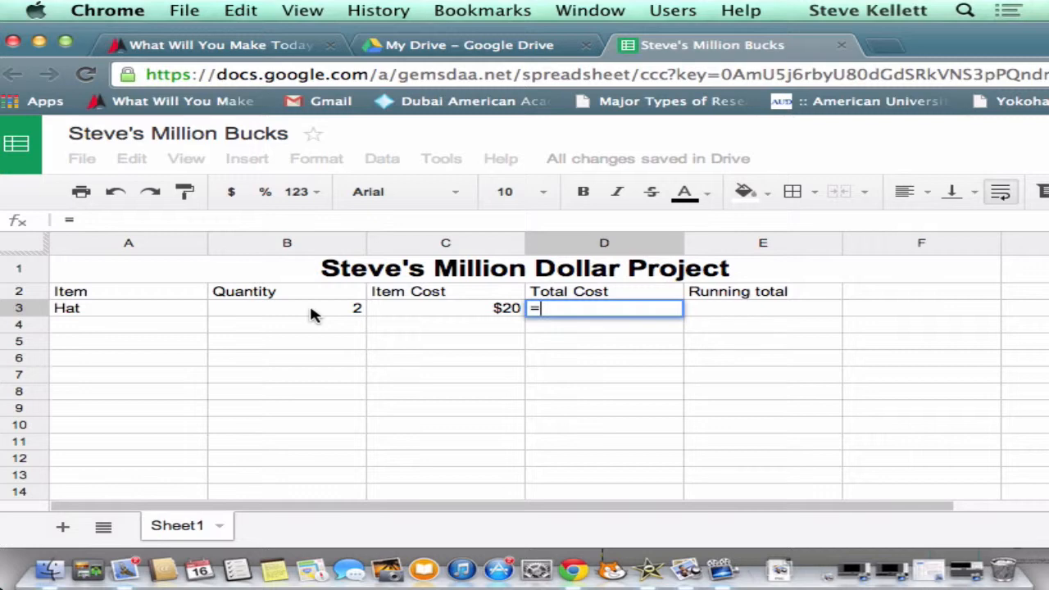
pyautogui.write('pr')
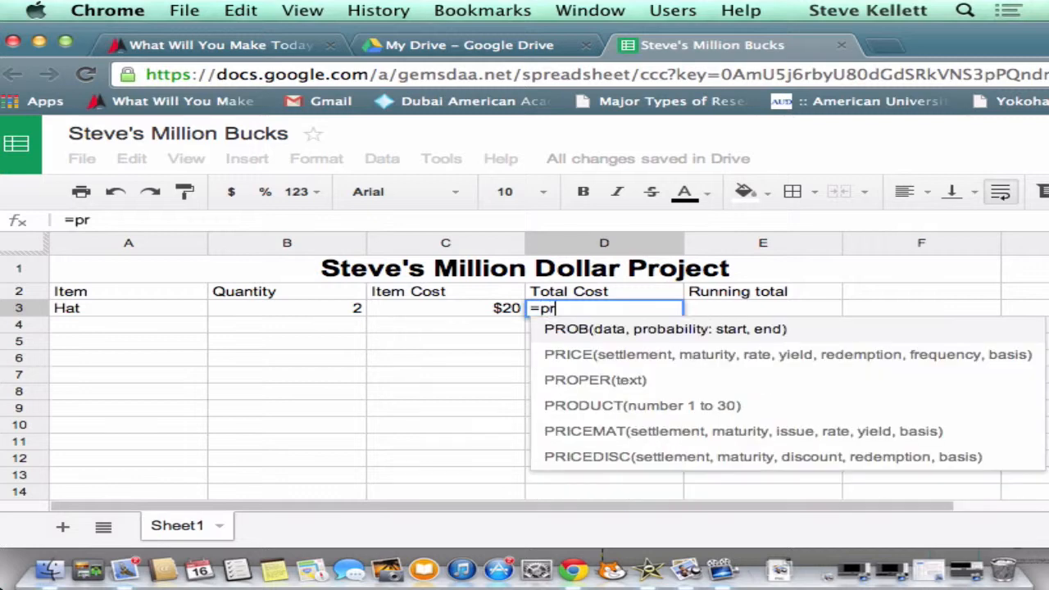
pyautogui.write('o')
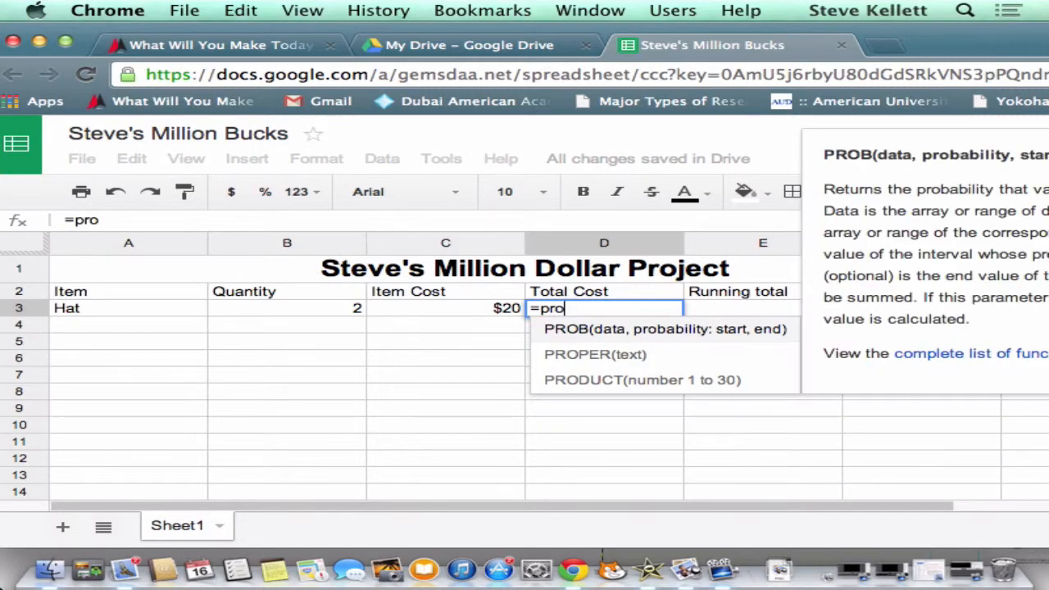
pyautogui.write('du')
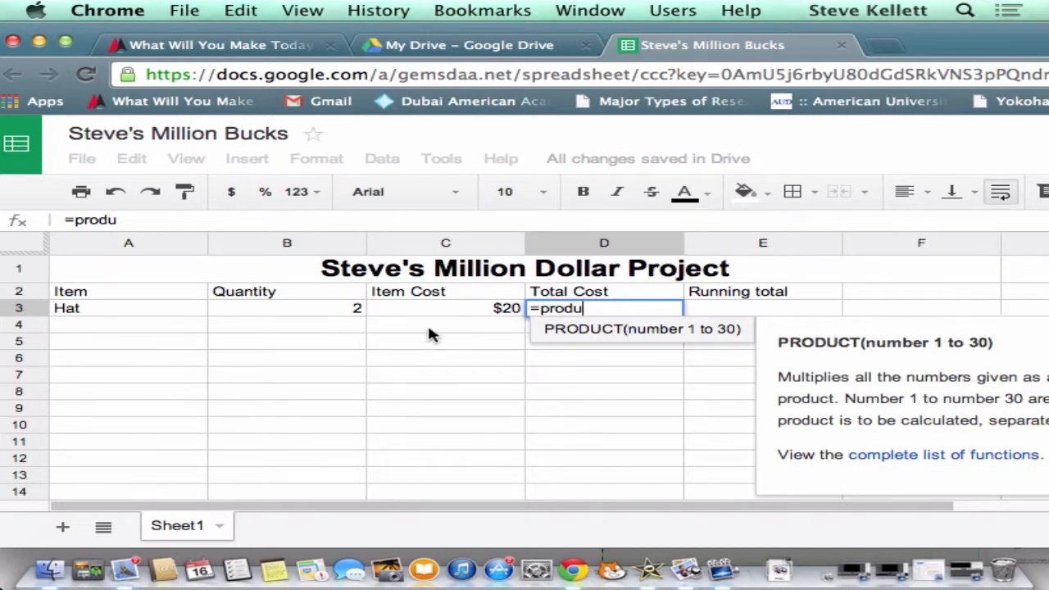
pyautogui.click(574, 329)
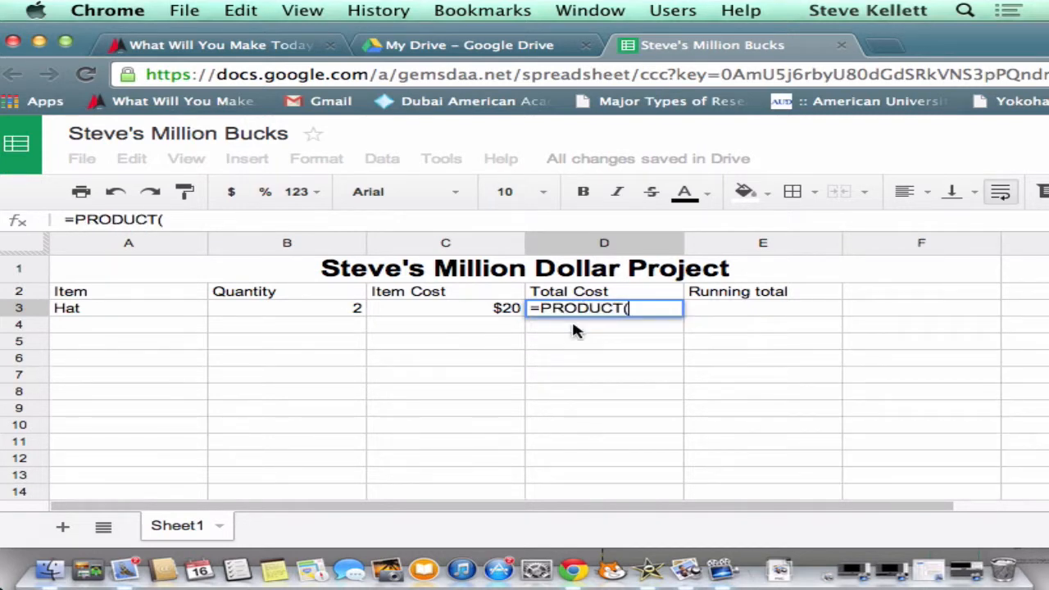
pyautogui.click(344, 309)
pyautogui.click(446, 317)
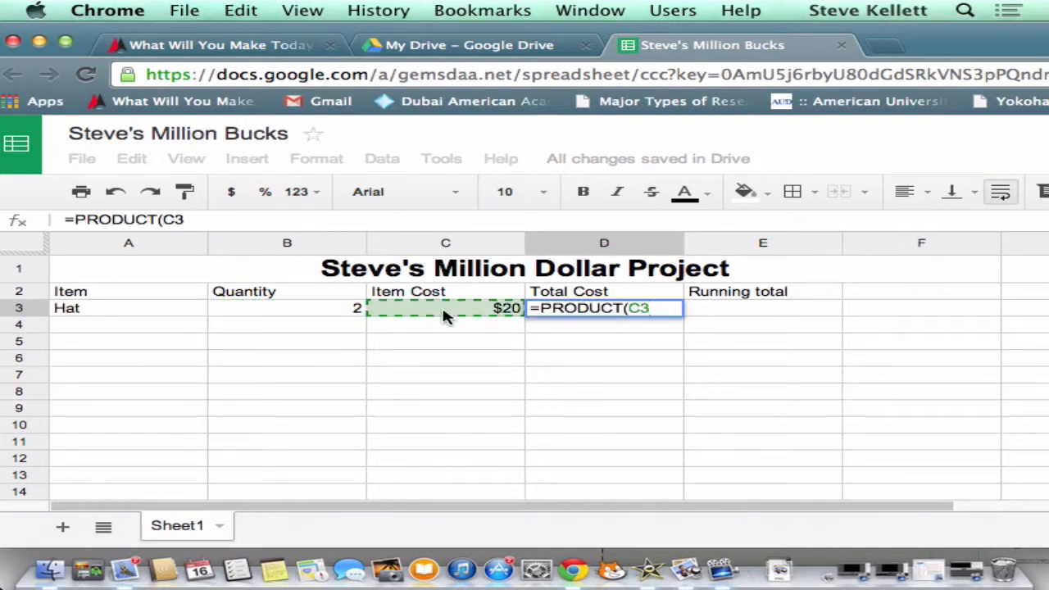
pyautogui.click(336, 311)
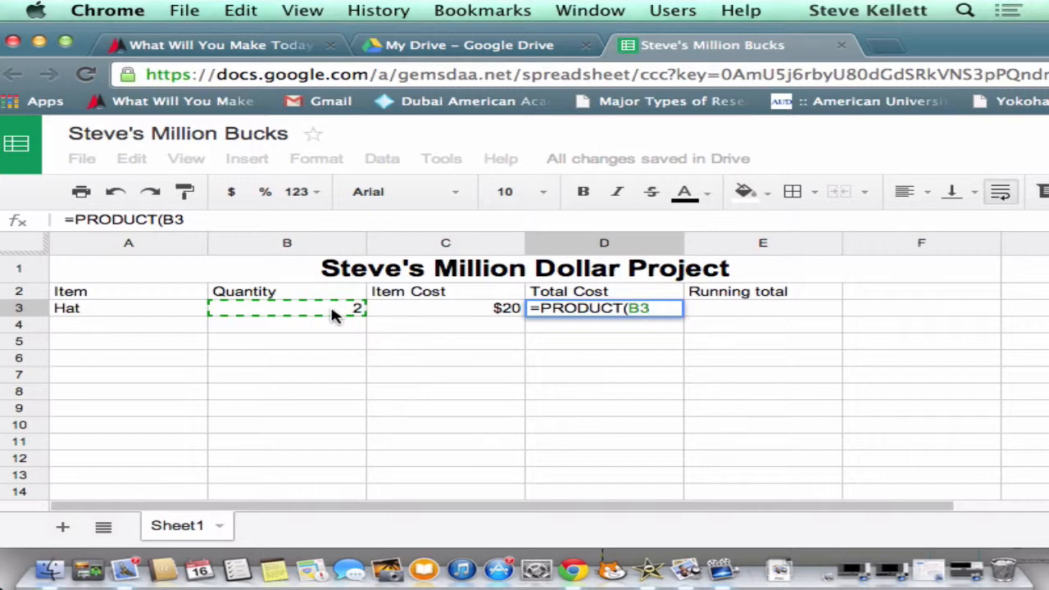
pyautogui.write(',')
pyautogui.click(394, 314)
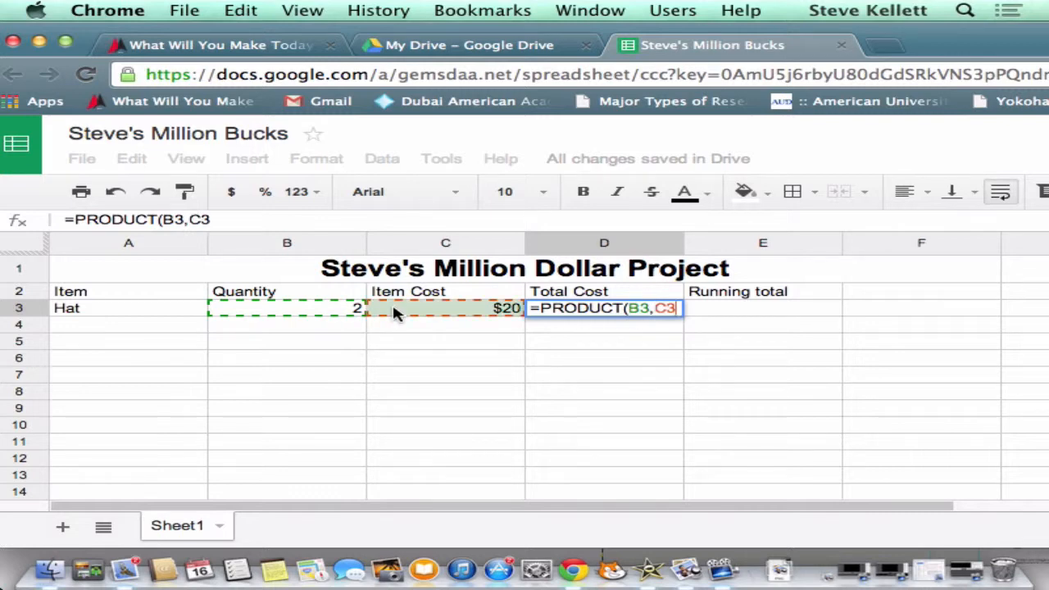
pyautogui.press('Return')
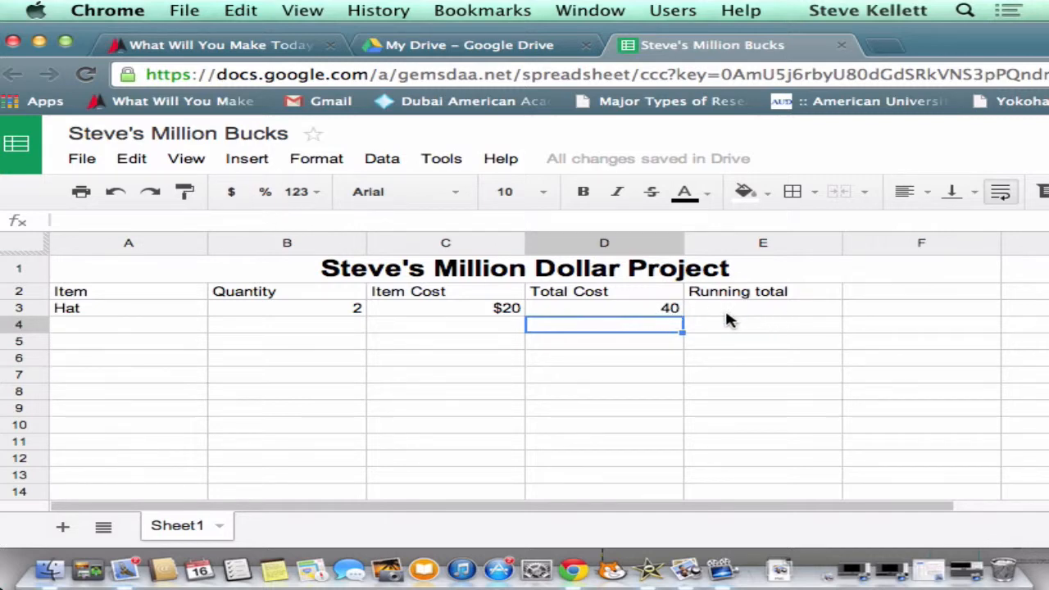
# Fill row 4 with the item "Bike", a quantity of 5 and an item cost of $180.
pyautogui.click(121, 328)
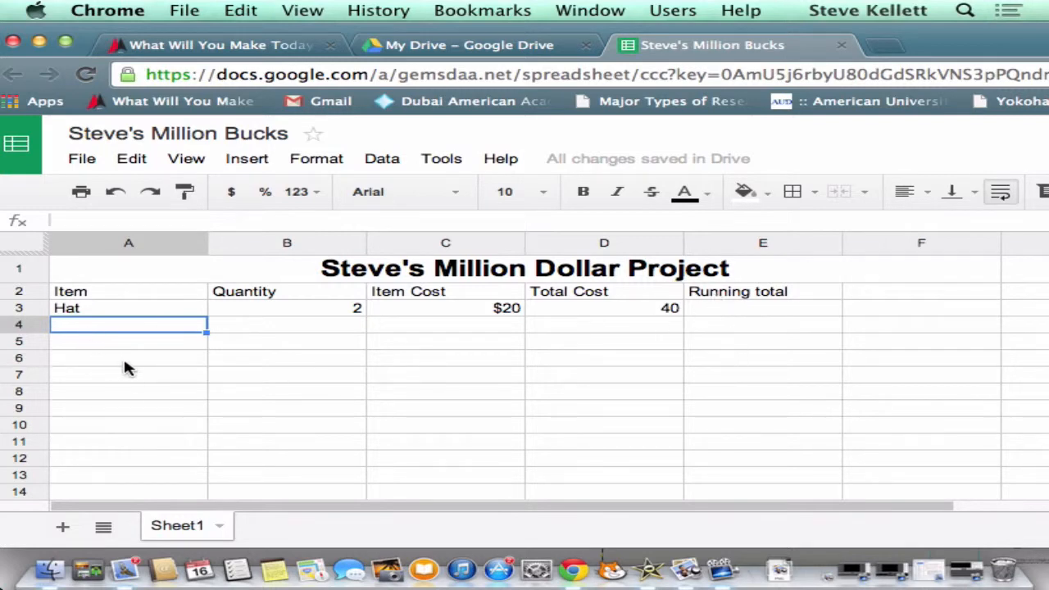
pyautogui.write('Bike')
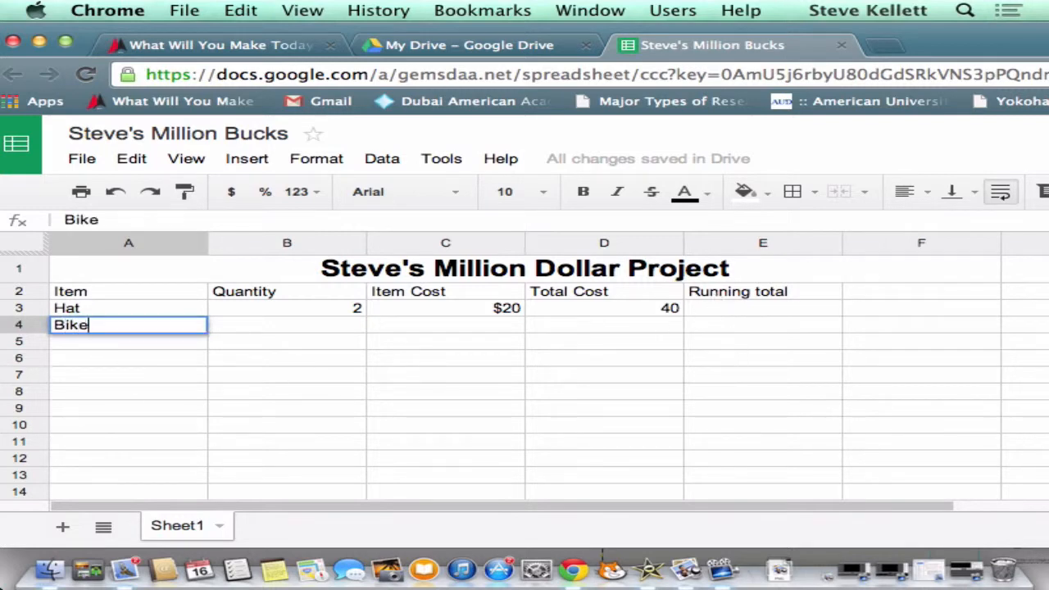
pyautogui.click(283, 324)
pyautogui.write('5')
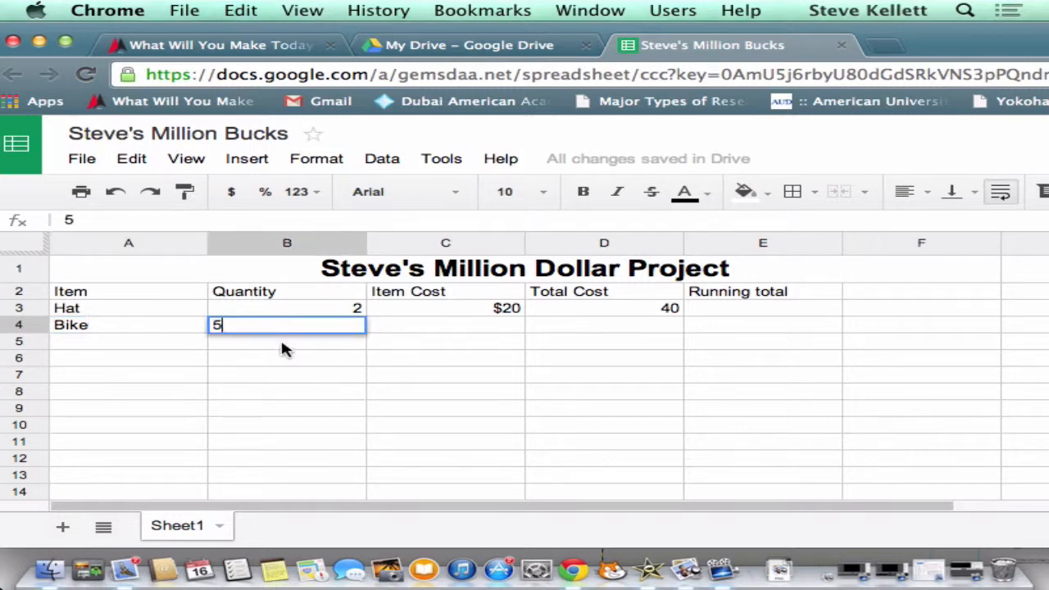
pyautogui.click(454, 329)
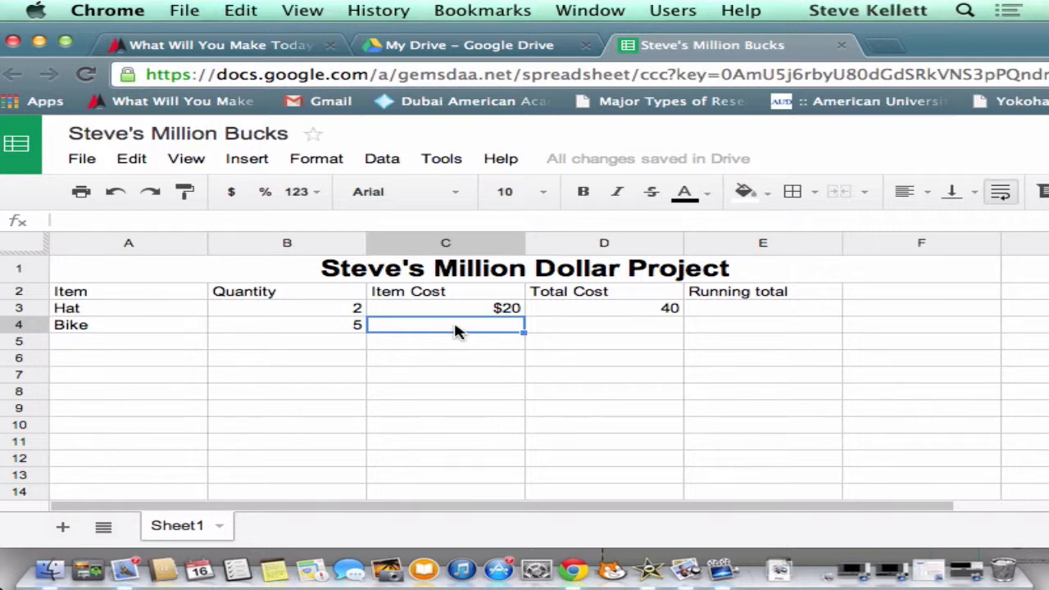
pyautogui.write('$')
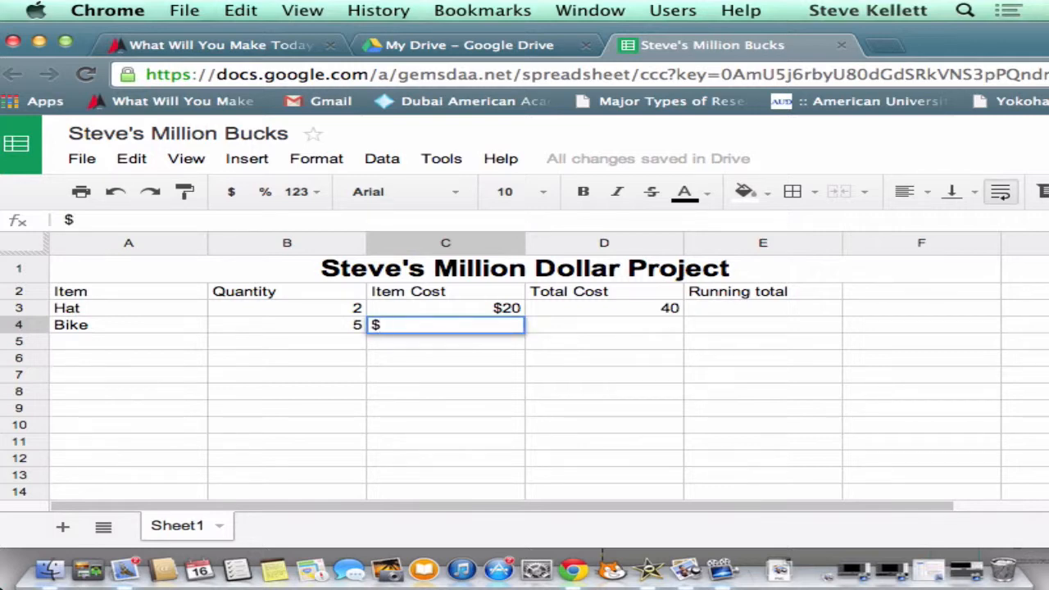
pyautogui.write('180')
pyautogui.click(616, 328)
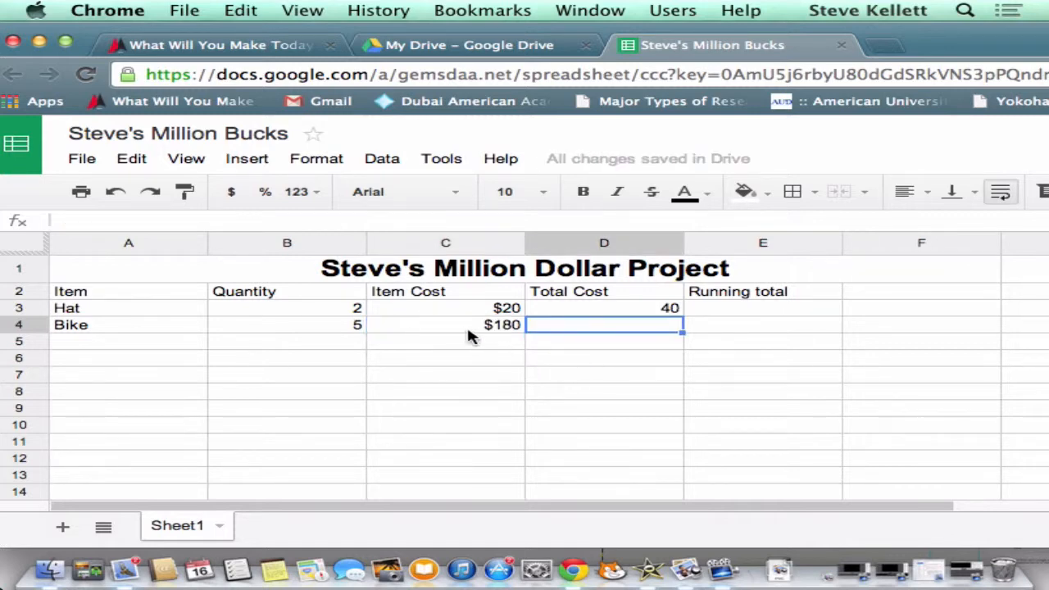
# Copy the Total Cost formula from cell D3 down the column through row 18.
pyautogui.click(604, 312)
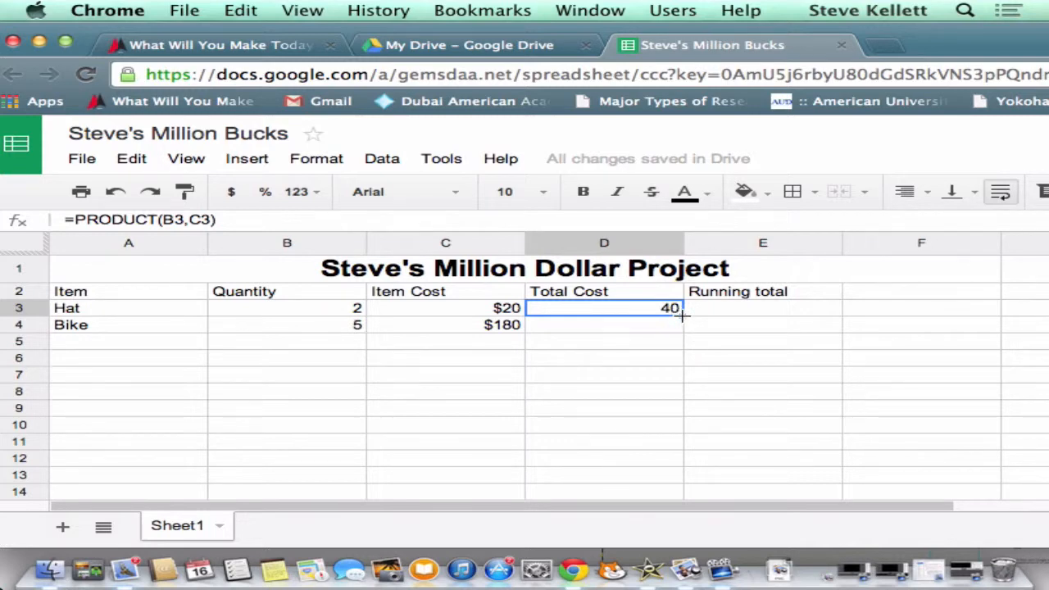
pyautogui.moveTo(682, 316); pyautogui.dragTo(667, 450)
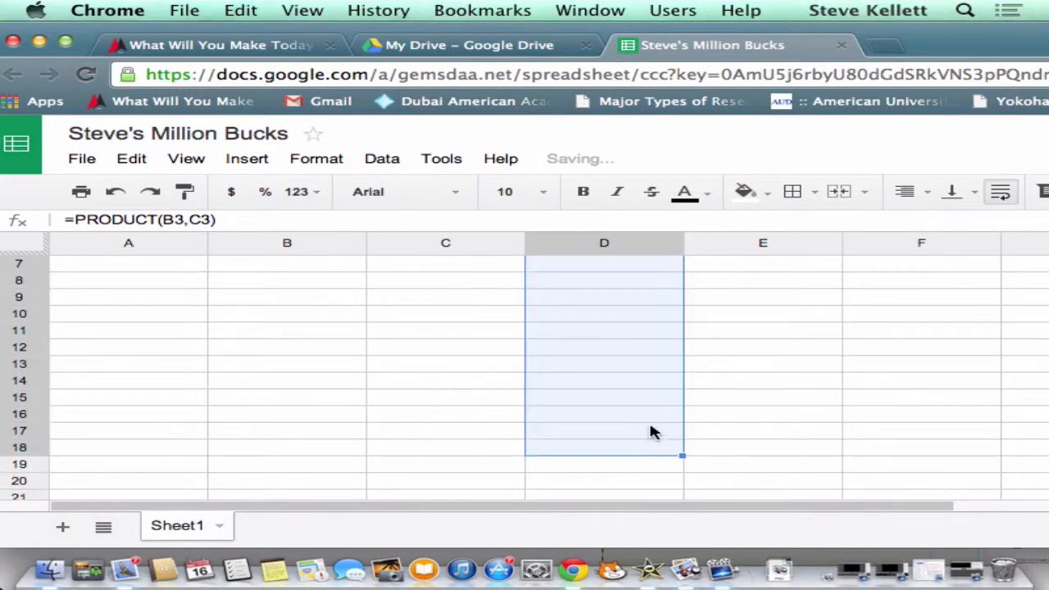
pyautogui.scroll(3, 653, 432)
pyautogui.click(492, 354)
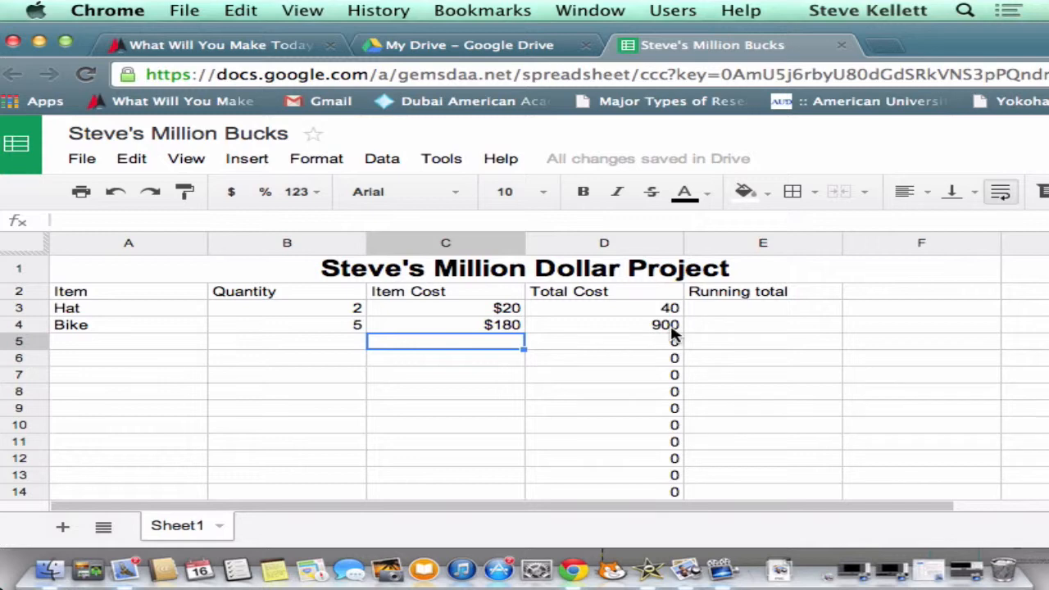
# Start the running total in cell E3 with the formula =D3.
pyautogui.click(759, 316)
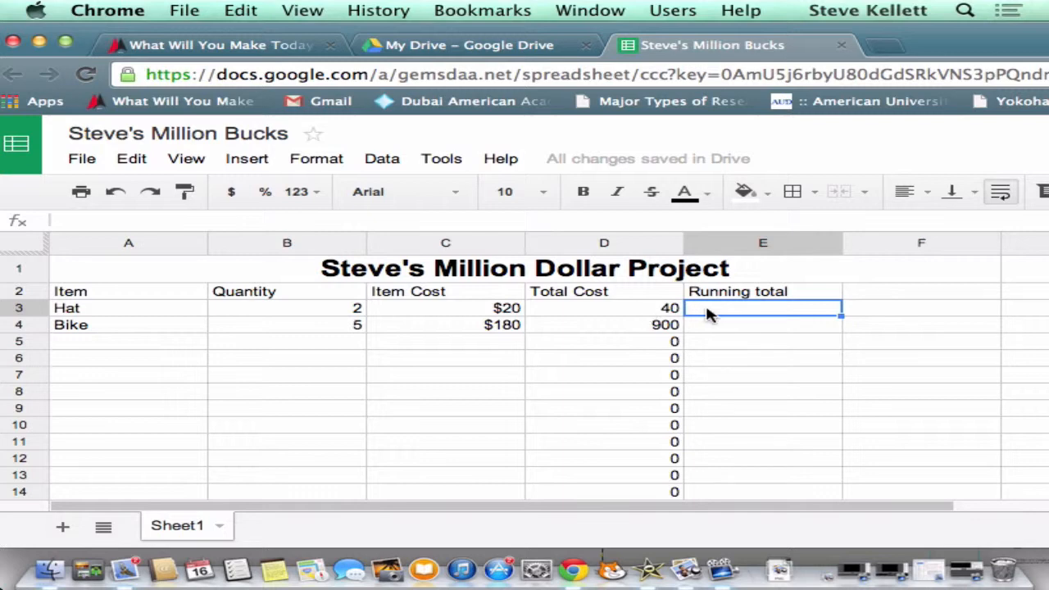
pyautogui.write('=')
pyautogui.click(666, 312)
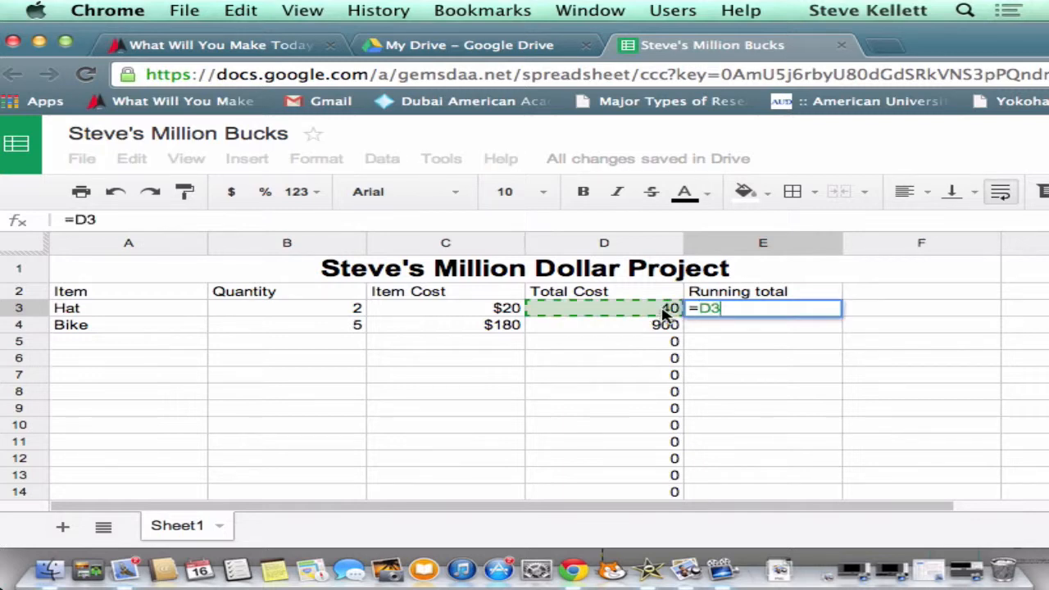
pyautogui.press('Return')
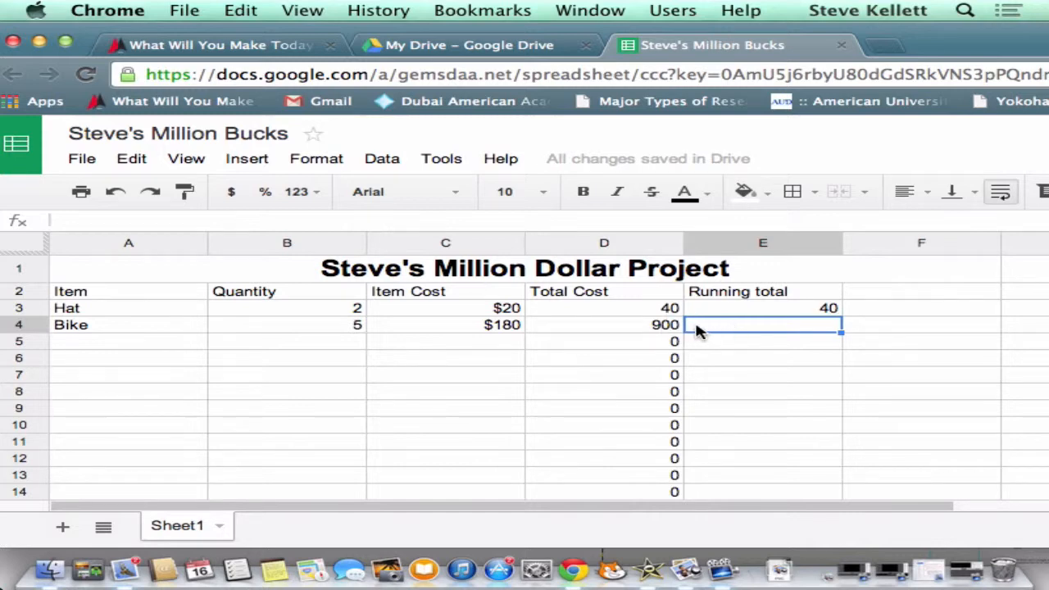
# Enter the formula =D4+E3 in cell E4 to add the bike's total cost to the previous running total.
pyautogui.write('=')
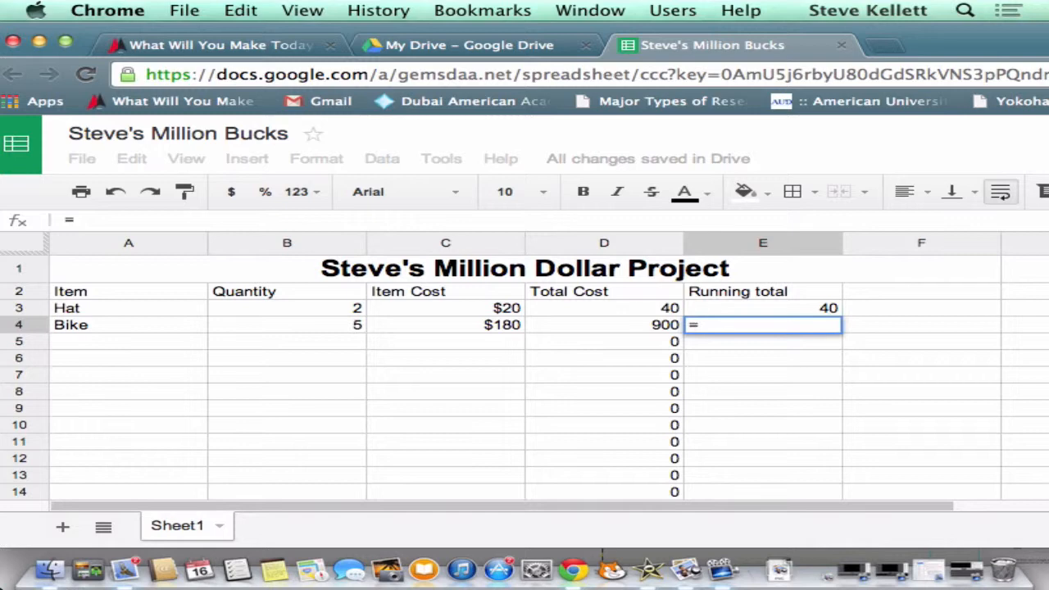
pyautogui.click(666, 331)
pyautogui.write('+')
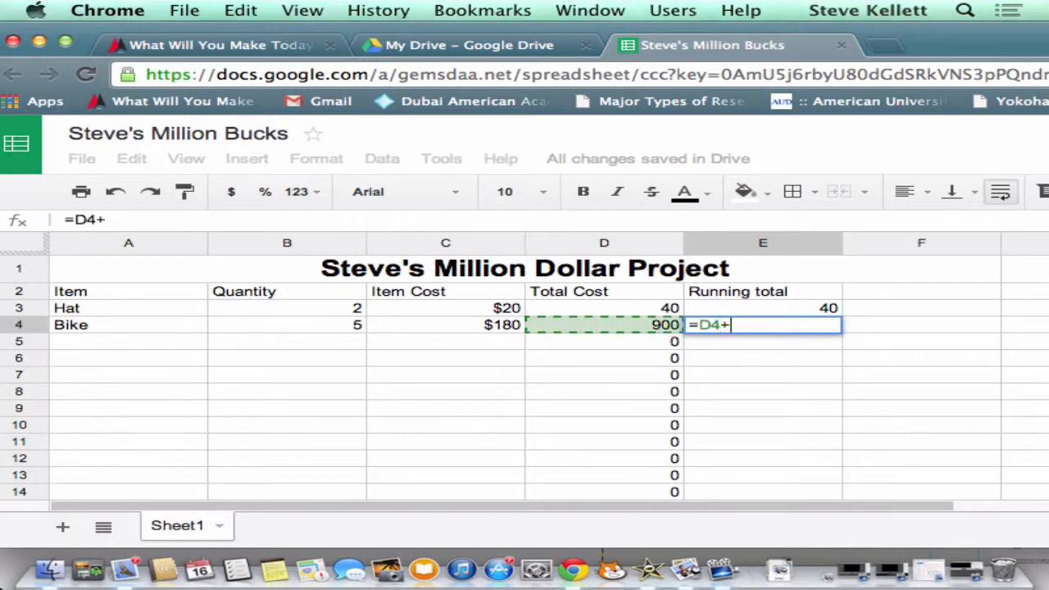
pyautogui.click(750, 309)
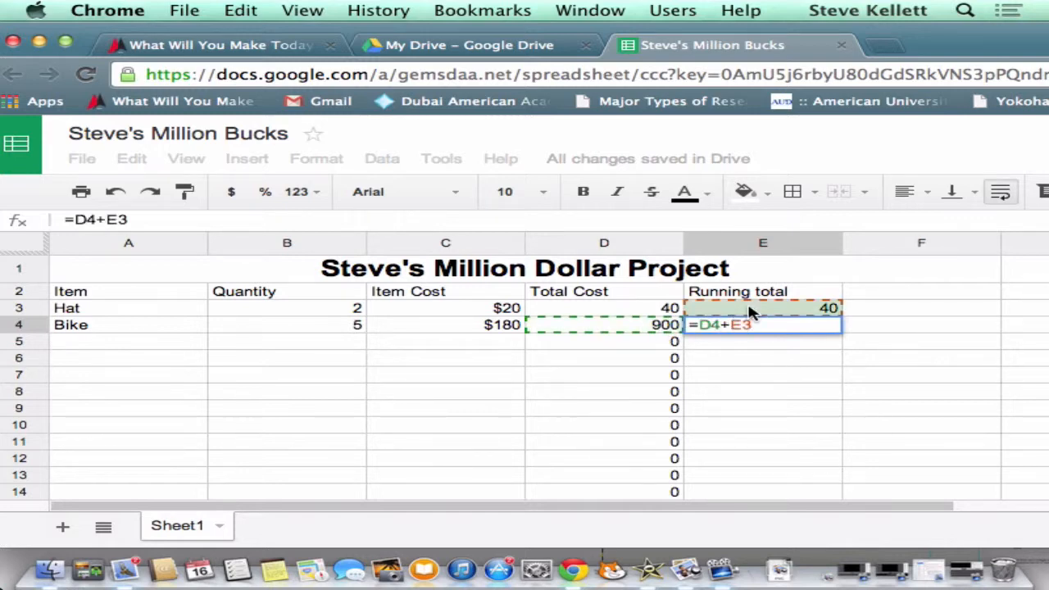
pyautogui.press('Return')
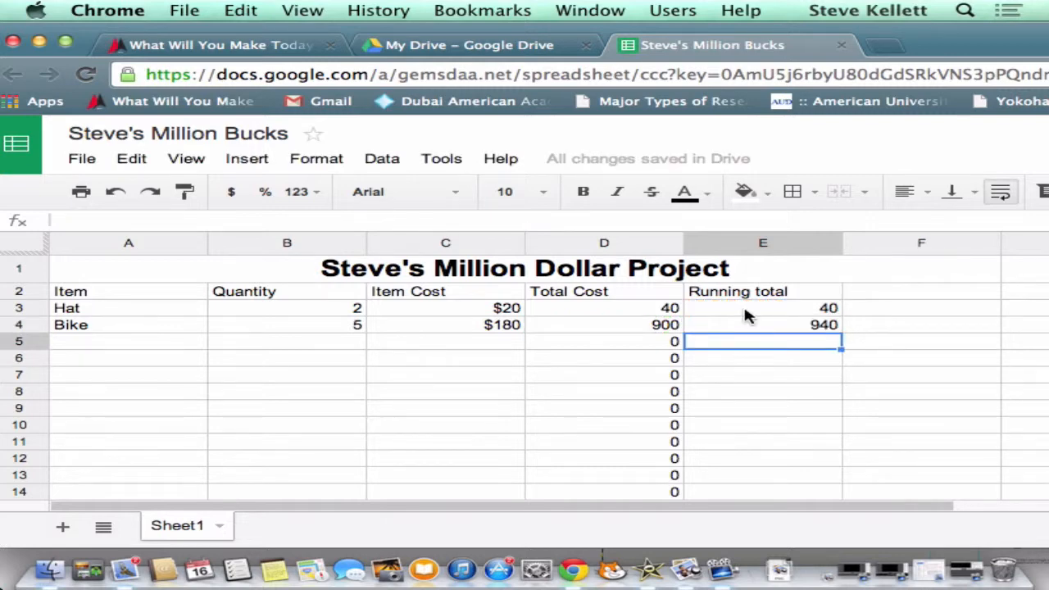
pyautogui.click(756, 330)
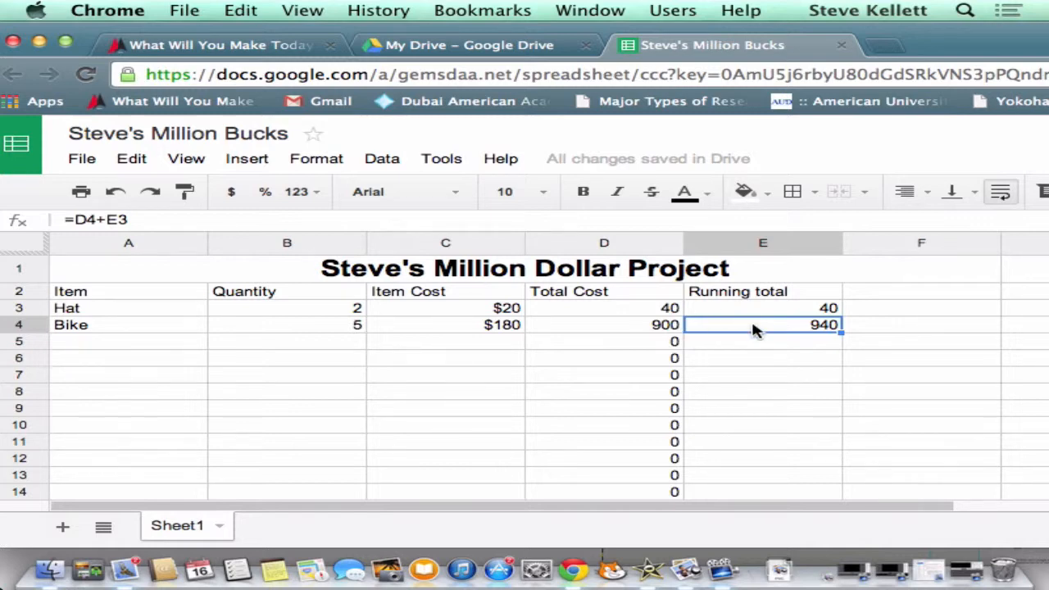
pyautogui.moveTo(139, 219); pyautogui.dragTo(67, 218)
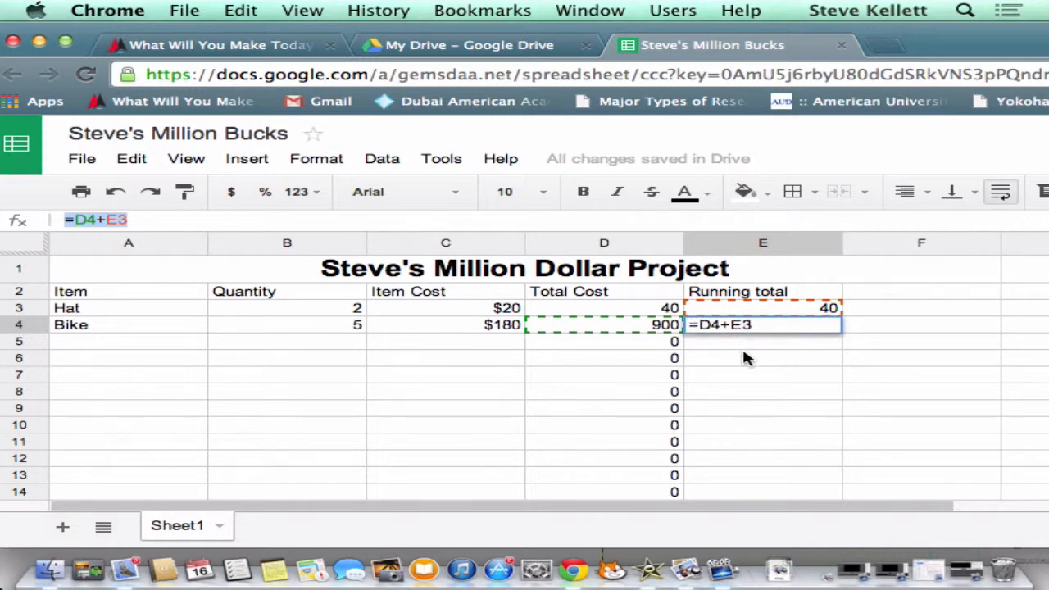
pyautogui.press('Return')
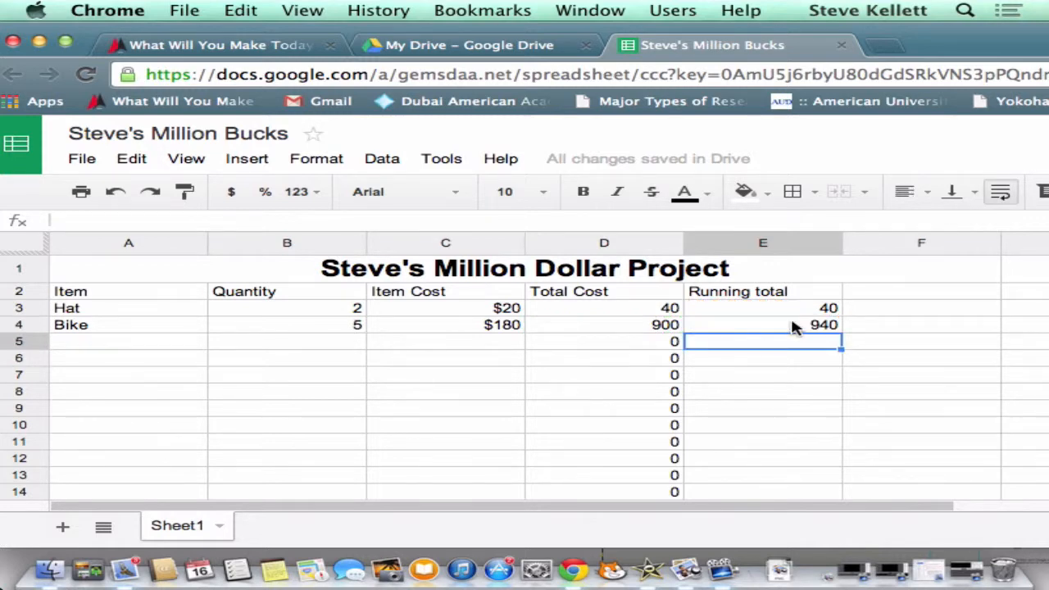
# Copy the running total formula from cell E4 down the column through row 14.
pyautogui.click(824, 328)
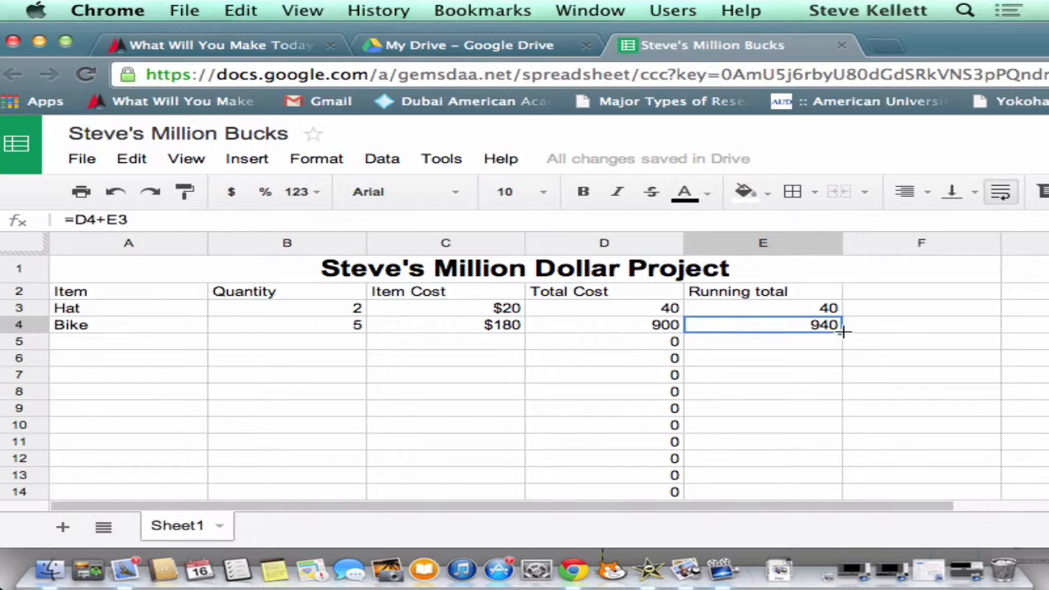
pyautogui.moveTo(843, 331); pyautogui.dragTo(824, 492)
pyautogui.rightClick(823, 492)
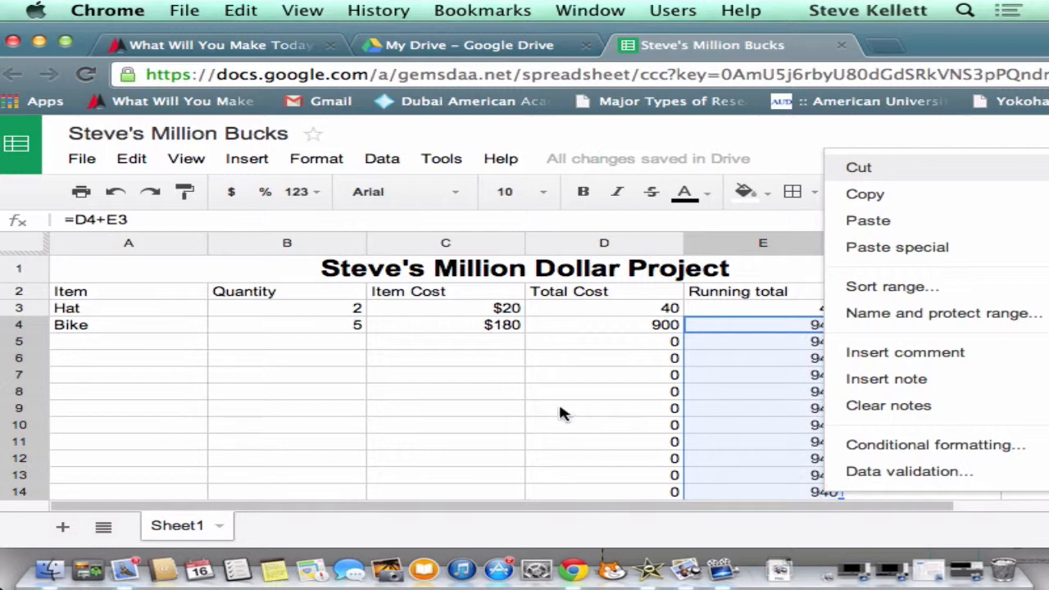
pyautogui.click(584, 405)
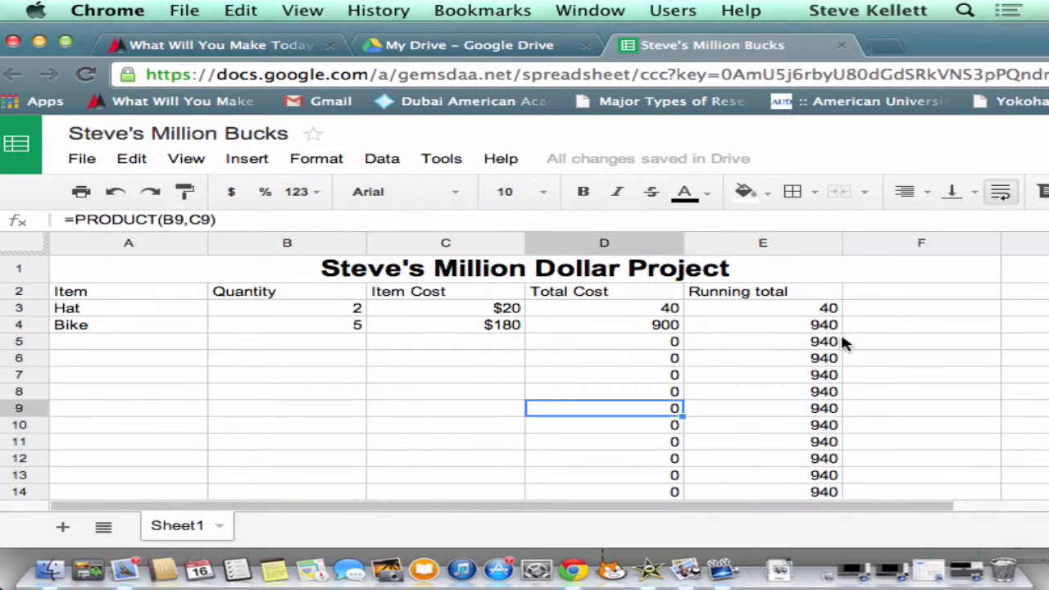
pyautogui.scroll(-4, 881, 354)
pyautogui.scroll(4, 847, 368)
# Fill row 5 with the item "Car", a quantity of 1 and an item cost of 37000.
pyautogui.click(113, 348)
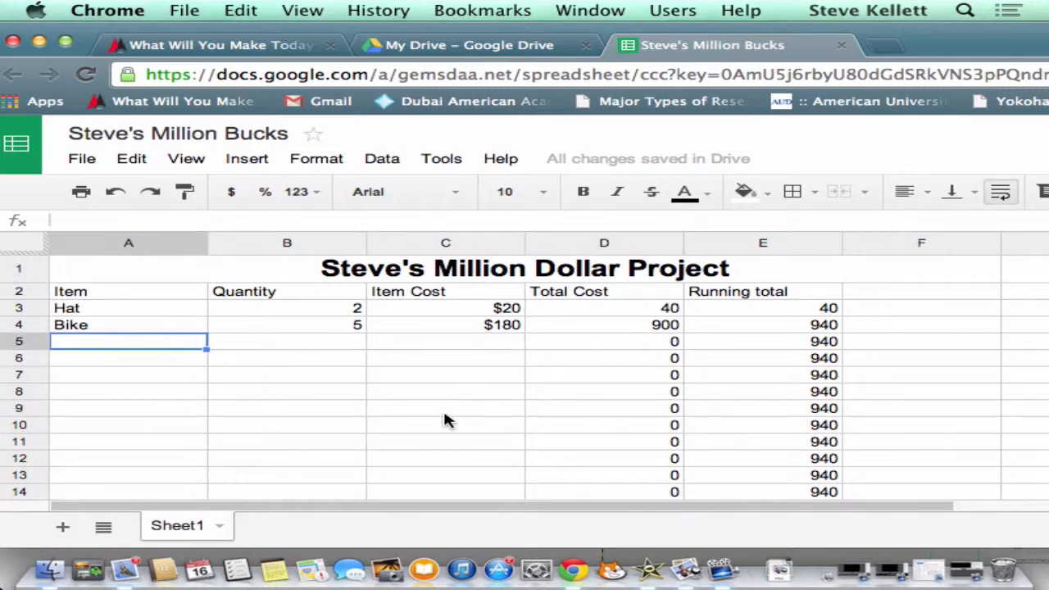
pyautogui.write('Car')
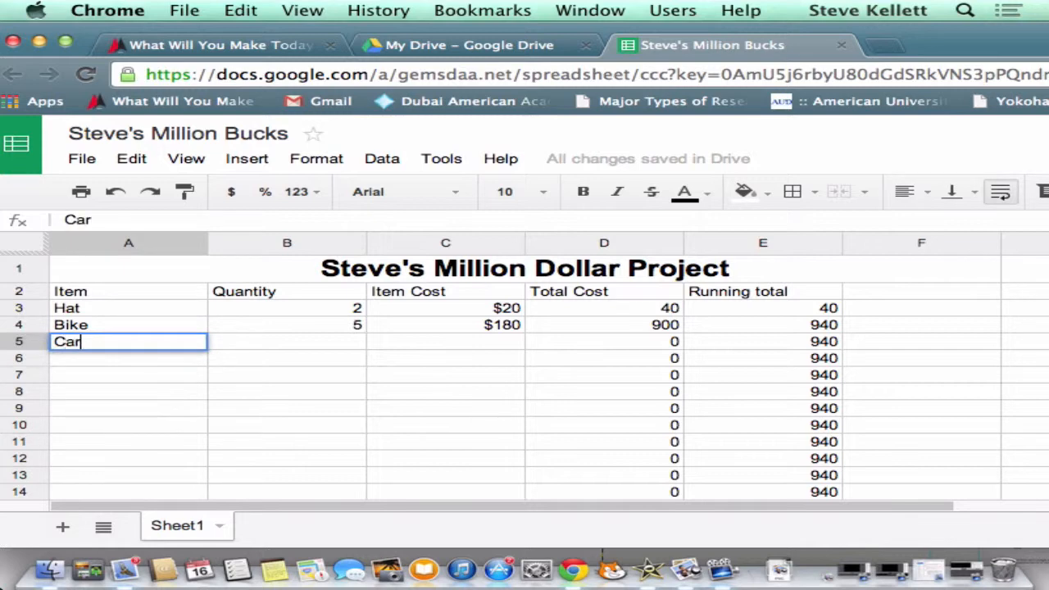
pyautogui.press('Tab')
pyautogui.write('1')
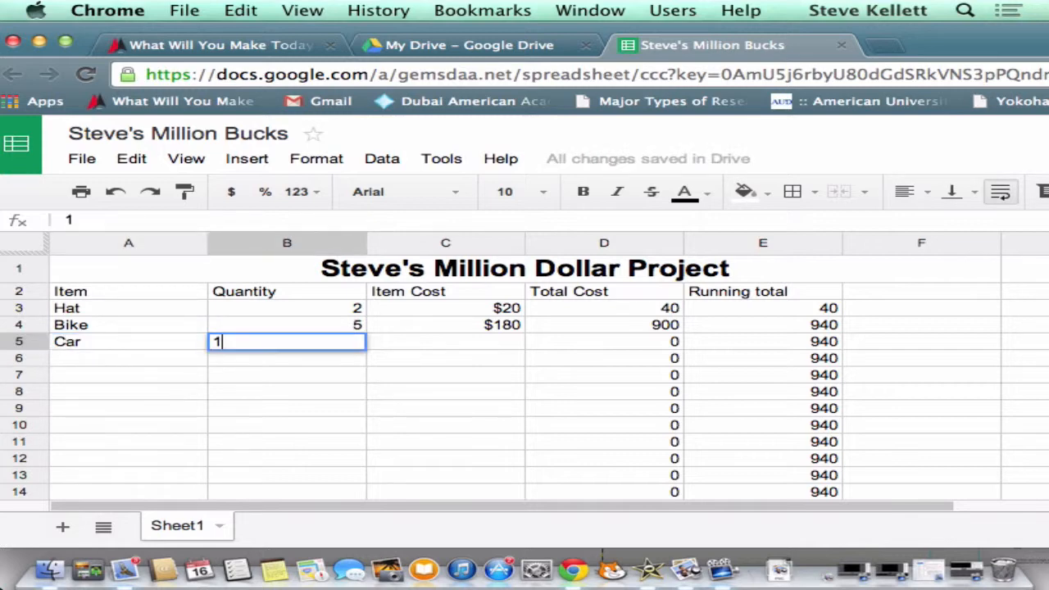
pyautogui.press('Tab')
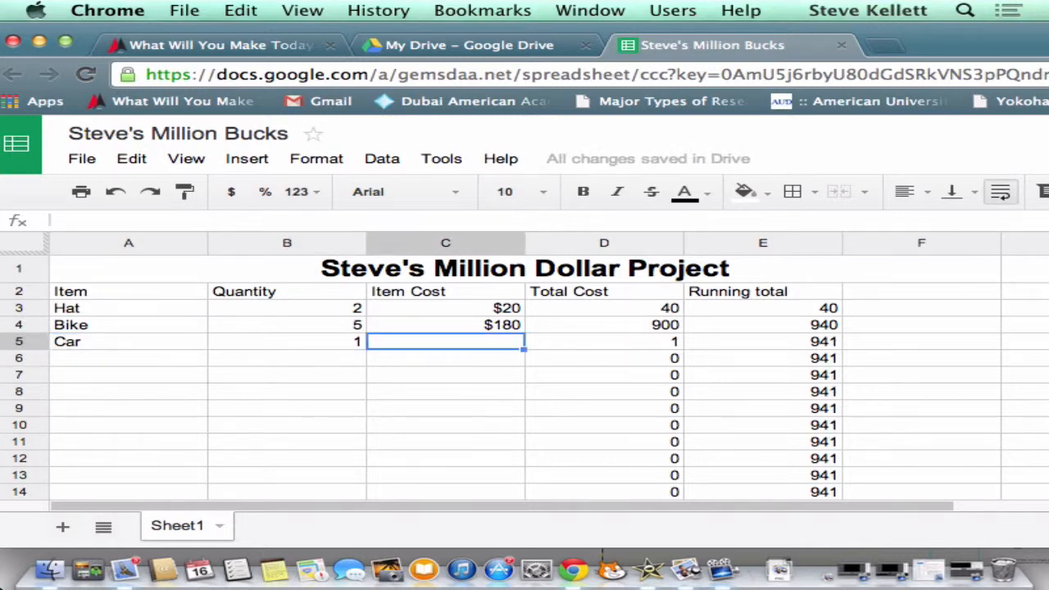
pyautogui.write('37')
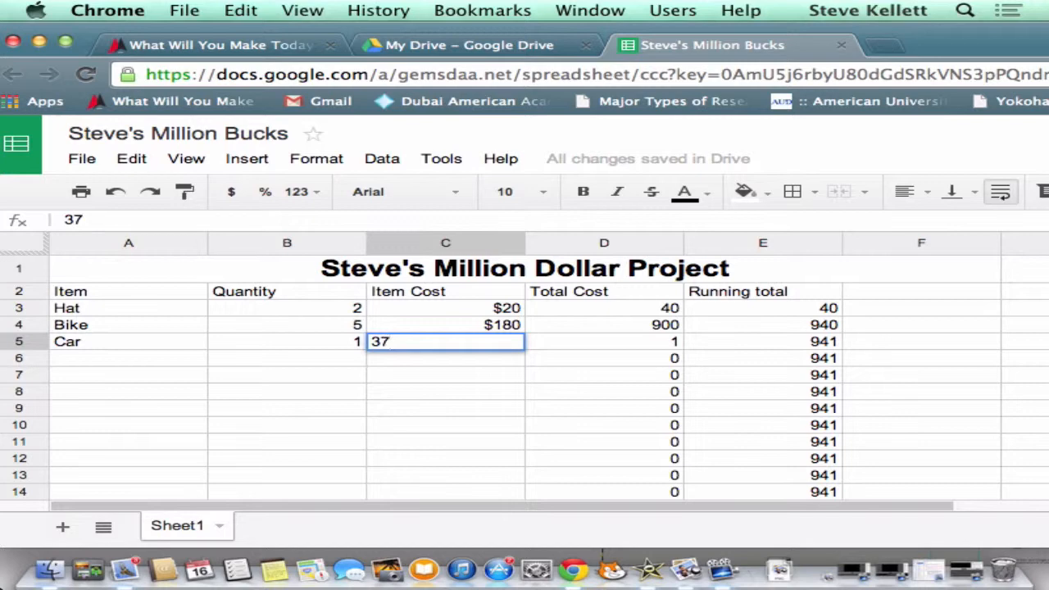
pyautogui.write('000')
pyautogui.press('Tab')
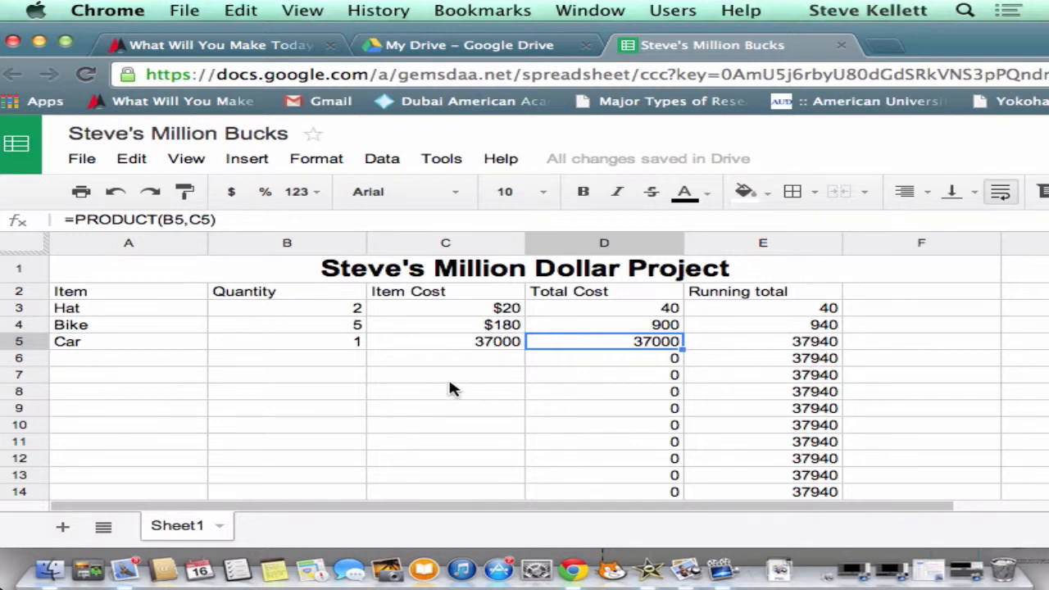
pyautogui.scroll(-1, 454, 398)
pyautogui.scroll(1, 456, 398)
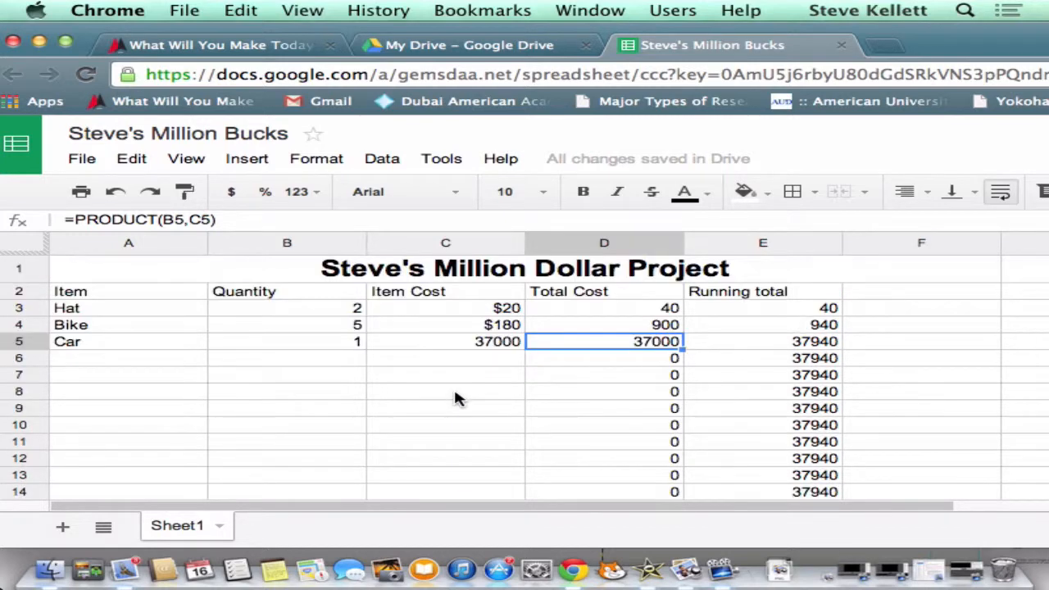